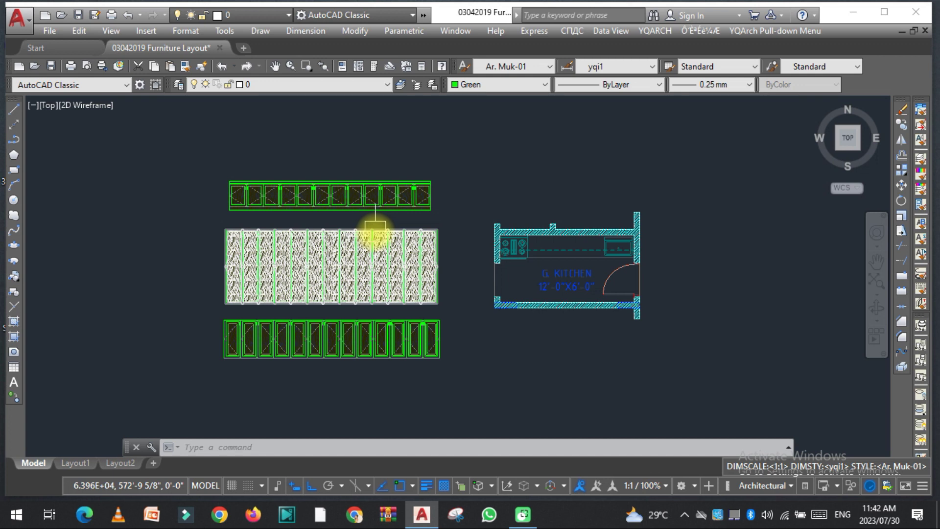
Step: Window-select the drawer, cupboard-door and European-door elevations and delete them
scroll(315, 212, up, 2)
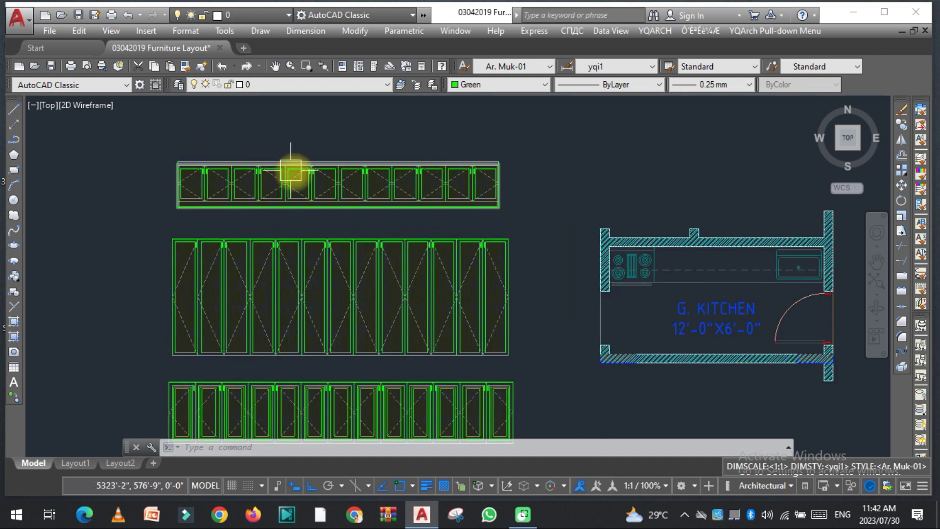
scroll(282, 172, down, 2)
scroll(285, 268, up, 2)
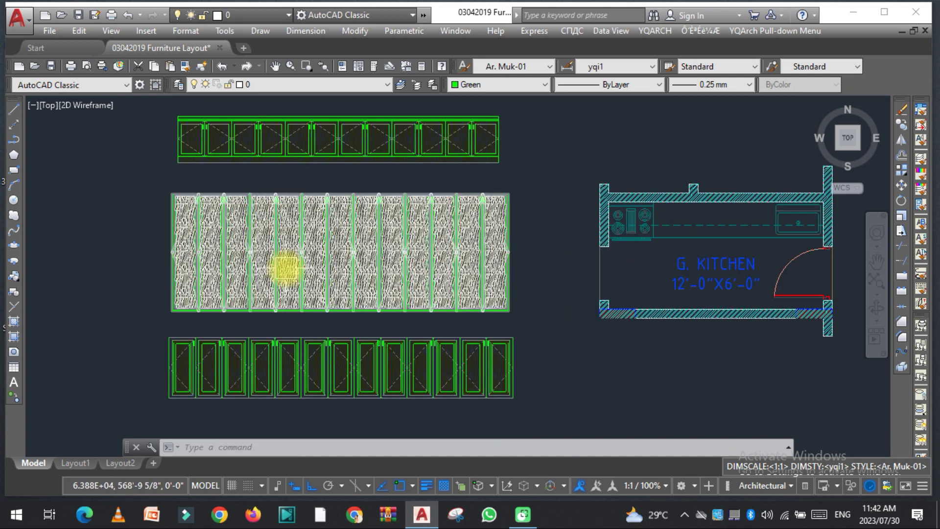
scroll(372, 311, down, 2)
scroll(384, 294, up, 2)
scroll(385, 290, down, 2)
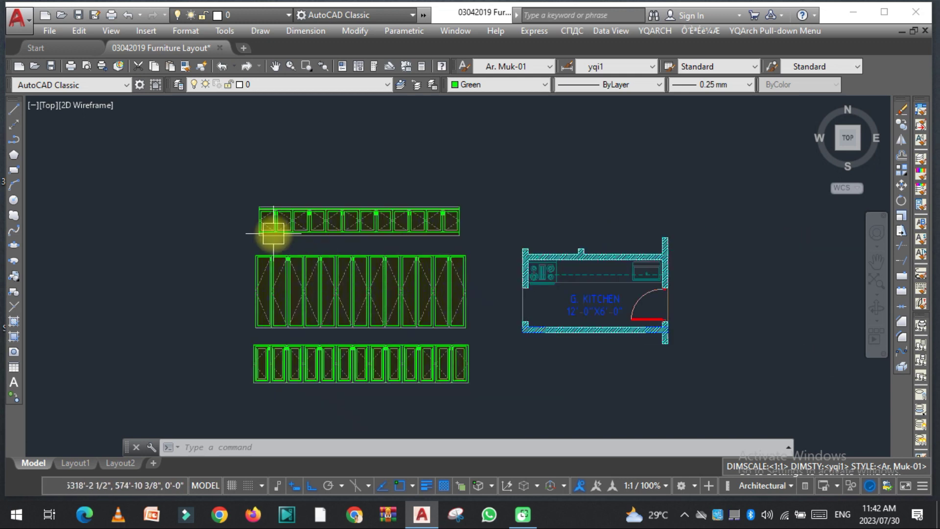
click(204, 163)
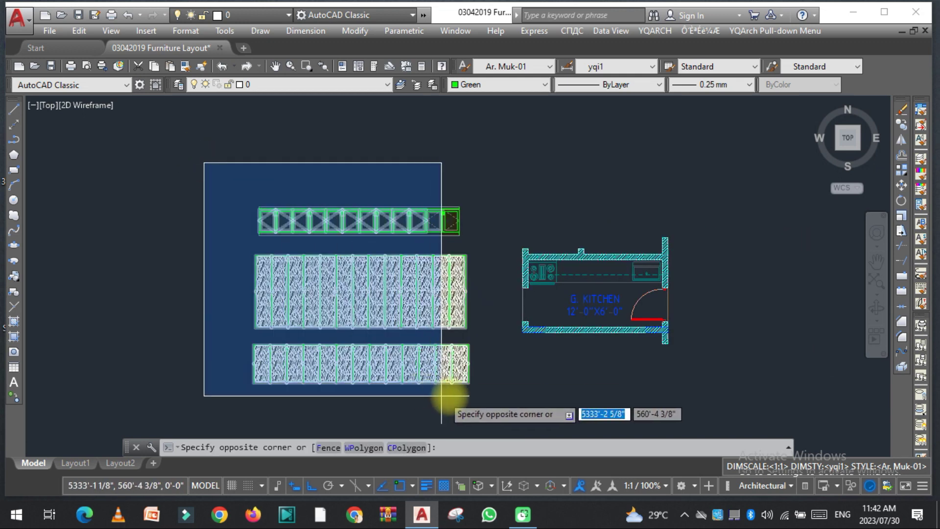
click(488, 398)
key(Delete)
key(Escape)
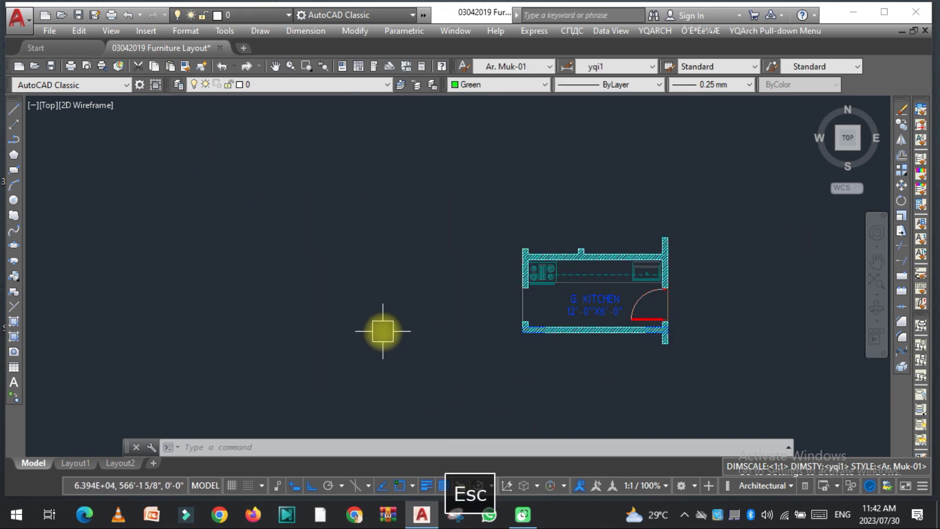
Step: Launch YQArch Elevation of Cupboard with GZ, choose Drawer mode and enable to Group
text(G)
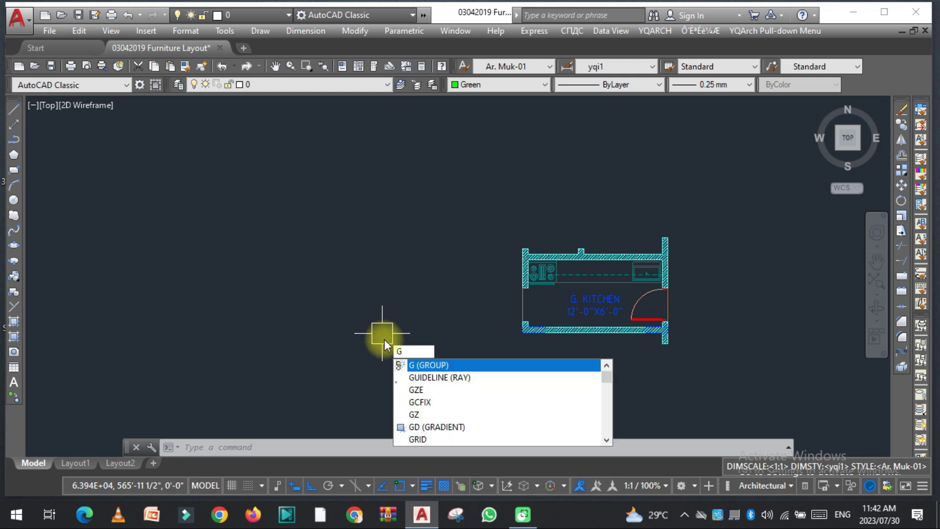
text(ZE)
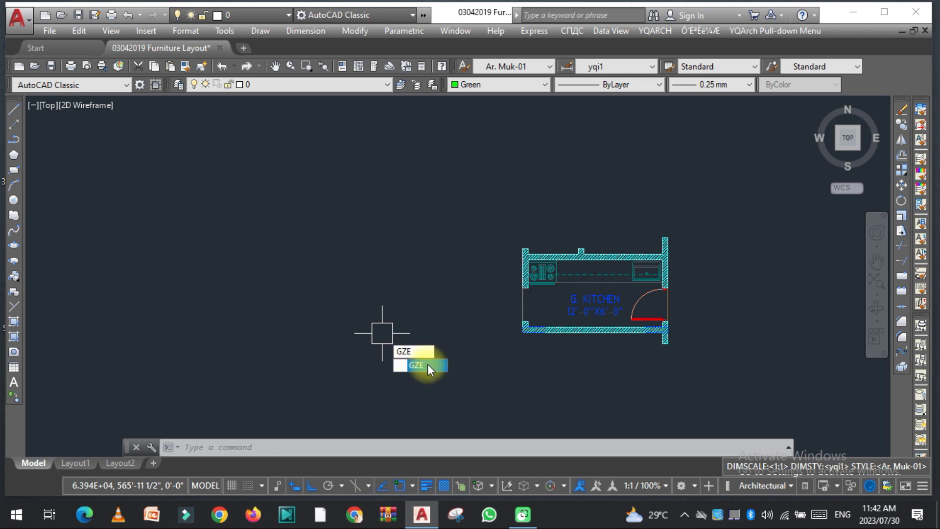
key(space)
drag(435, 66, 237, 51)
click(365, 76)
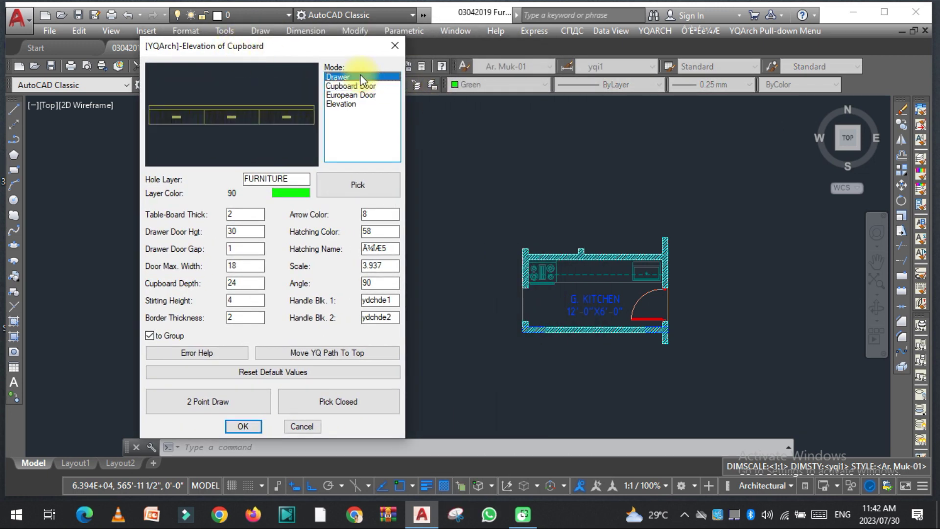
click(361, 87)
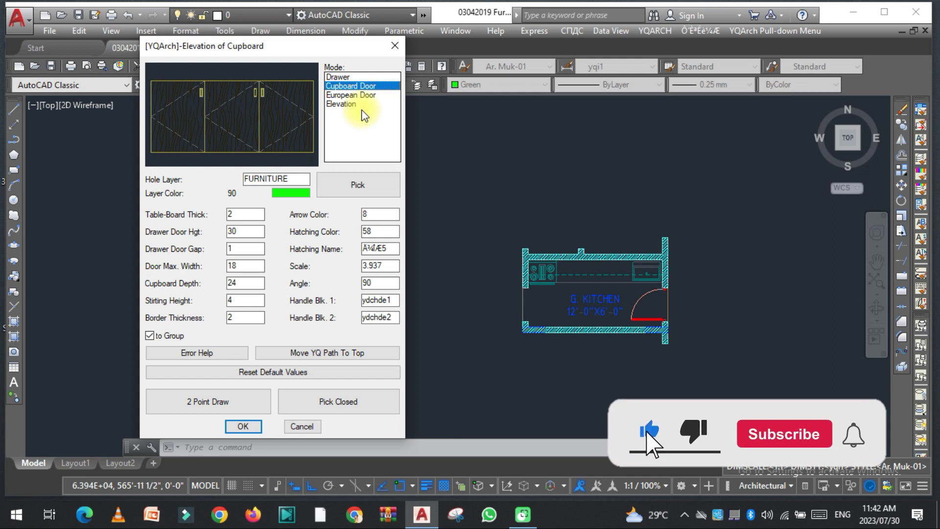
click(344, 78)
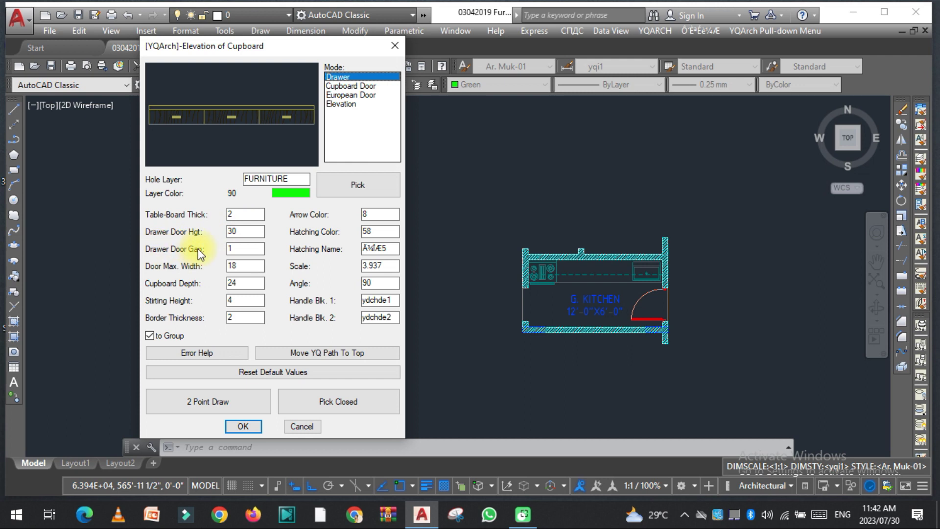
click(253, 250)
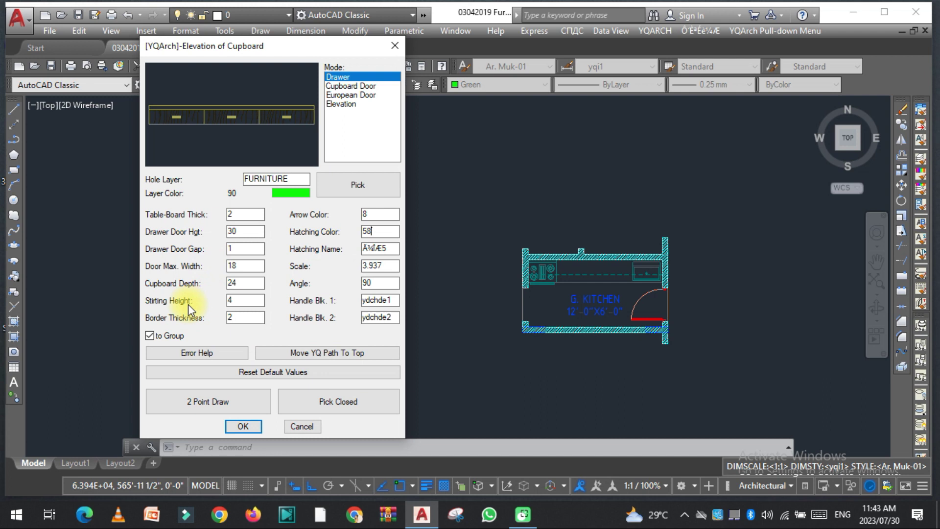
click(150, 336)
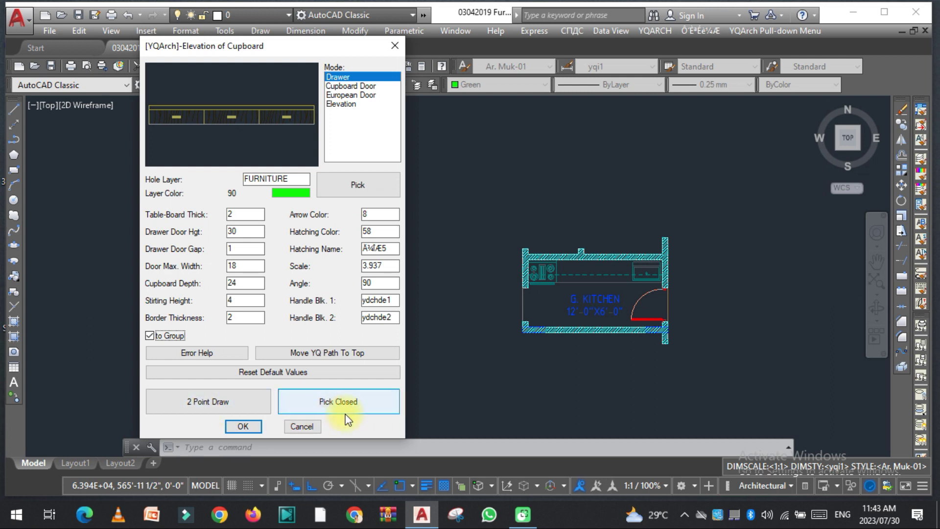
Step: Draw a hatched drawer elevation by two corners left of the kitchen plan
click(204, 402)
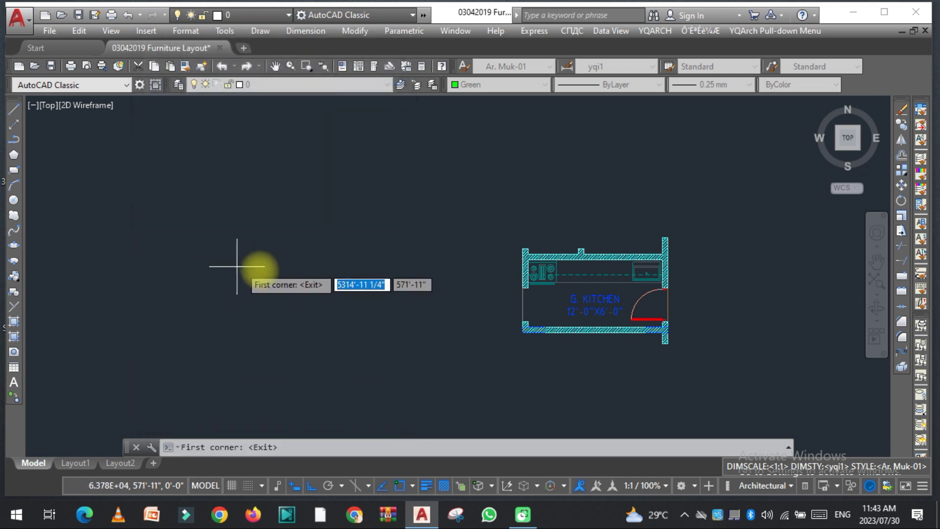
click(261, 249)
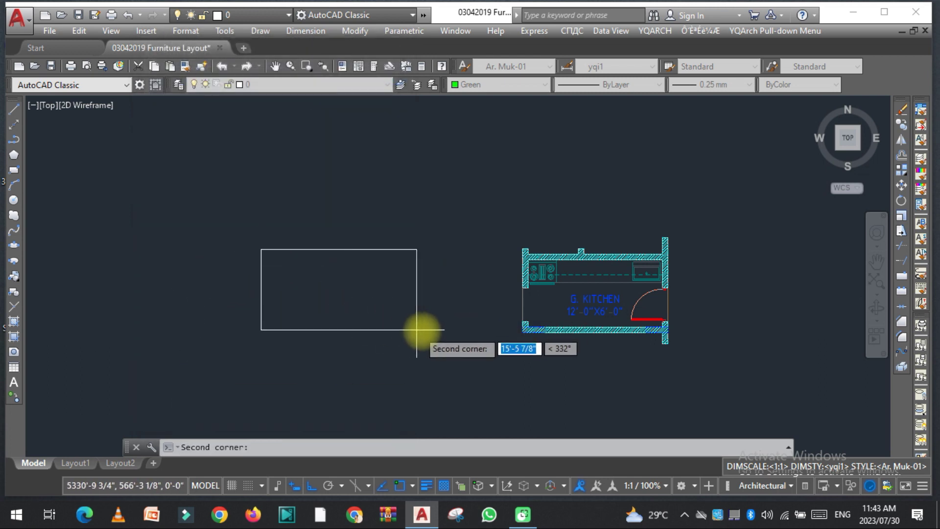
click(448, 326)
click(387, 314)
scroll(405, 291, up, 4)
scroll(405, 291, down, 2)
scroll(388, 315, up, 4)
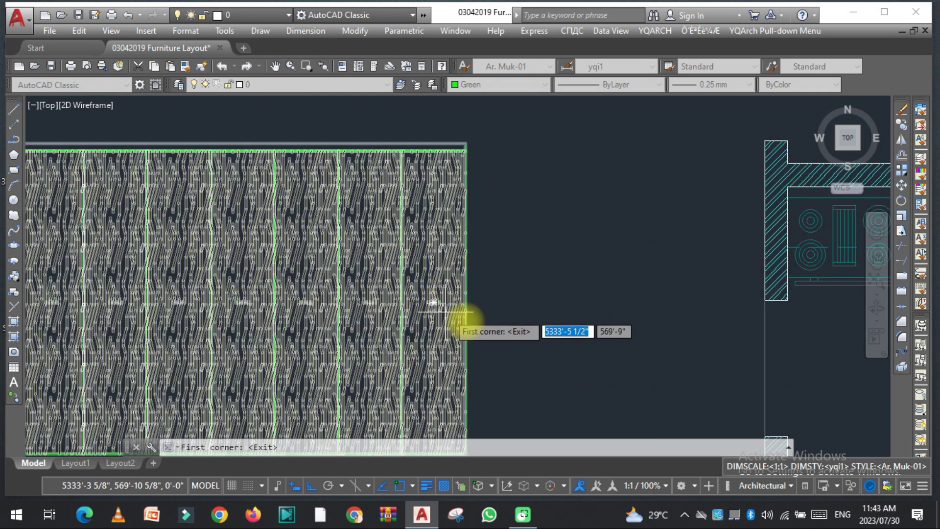
scroll(301, 278, down, 3)
key(space)
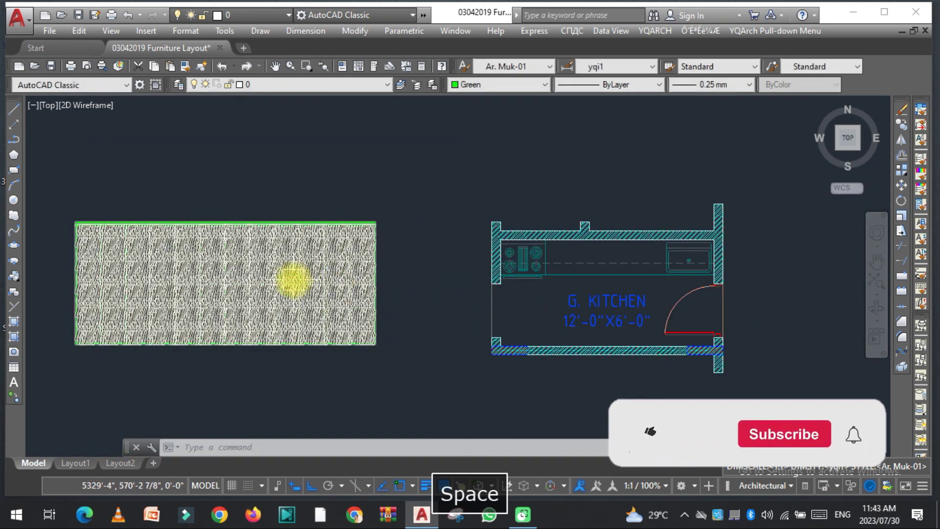
scroll(343, 272, down, 2)
key(Escape)
scroll(316, 244, up, 5)
Step: Draw a rectangle above the drawer elevation
text(rec)
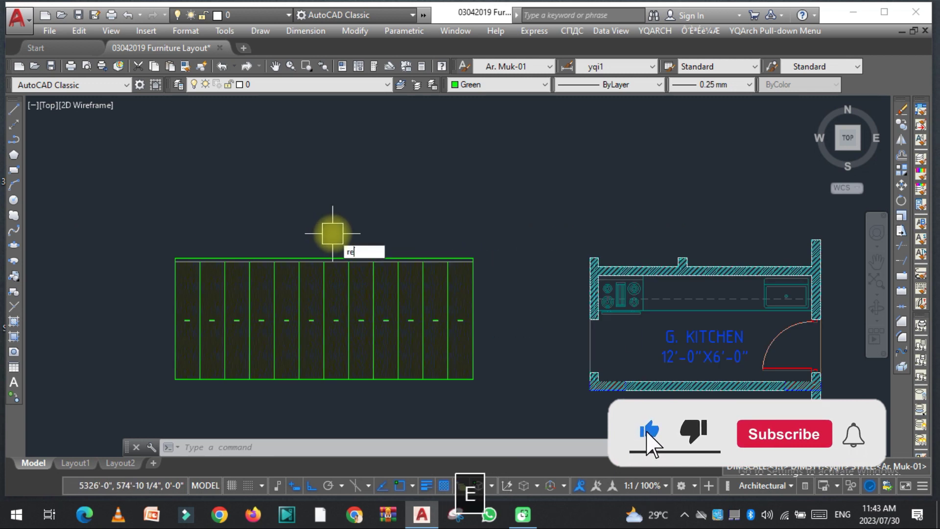
key(space)
scroll(305, 239, down, 3)
click(246, 172)
click(430, 228)
key(Escape)
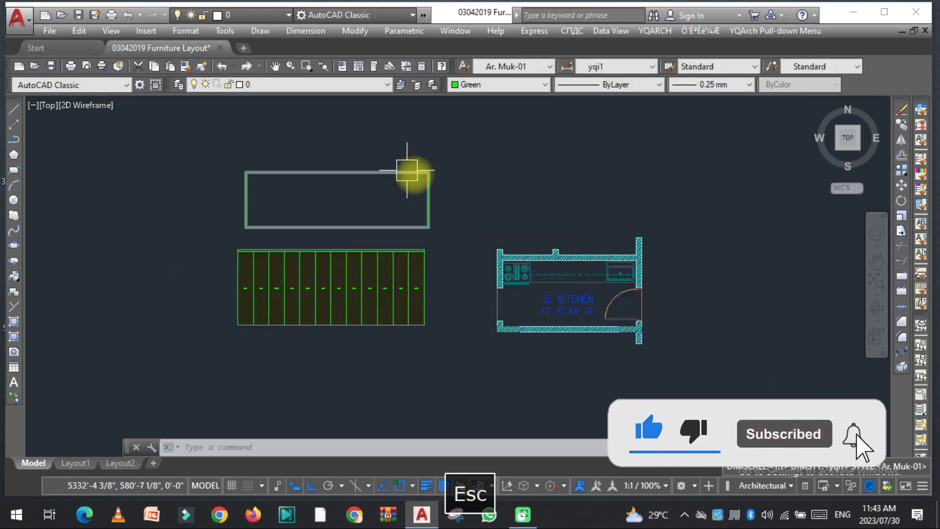
Step: Fill the new rectangle with a hatched drawer elevation using Pick Closed
text(gz)
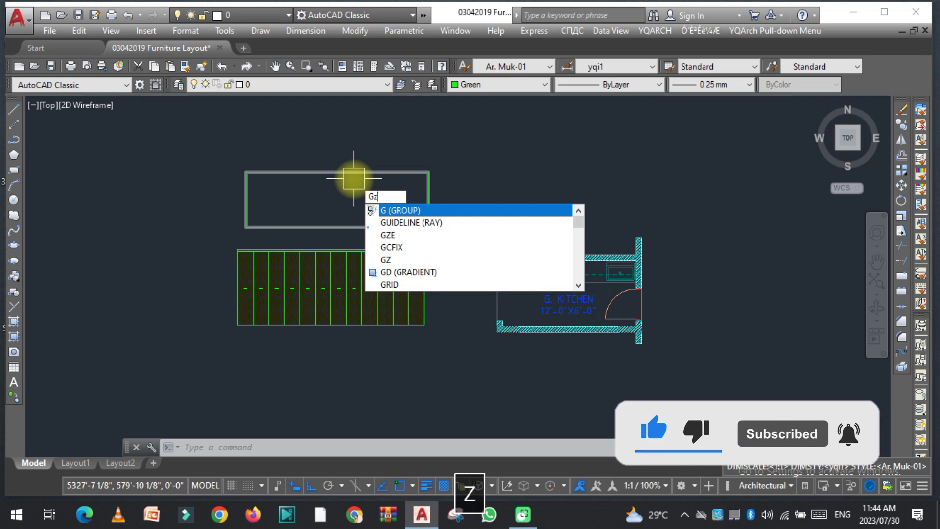
key(space)
drag(377, 57, 242, 22)
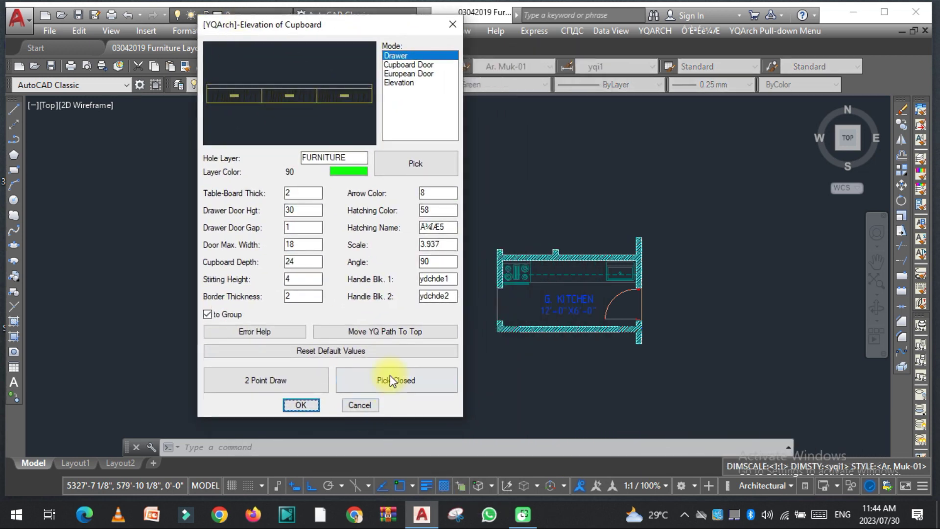
click(390, 378)
click(312, 190)
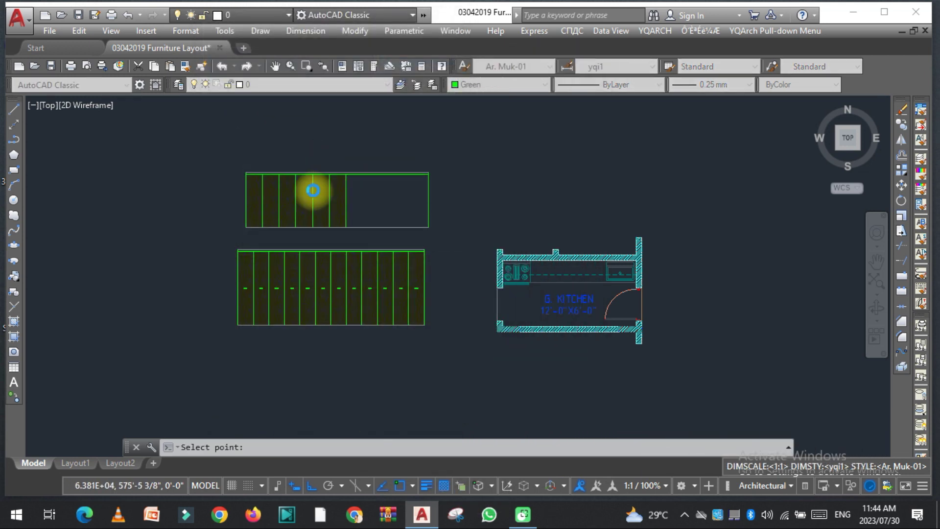
scroll(378, 198, up, 2)
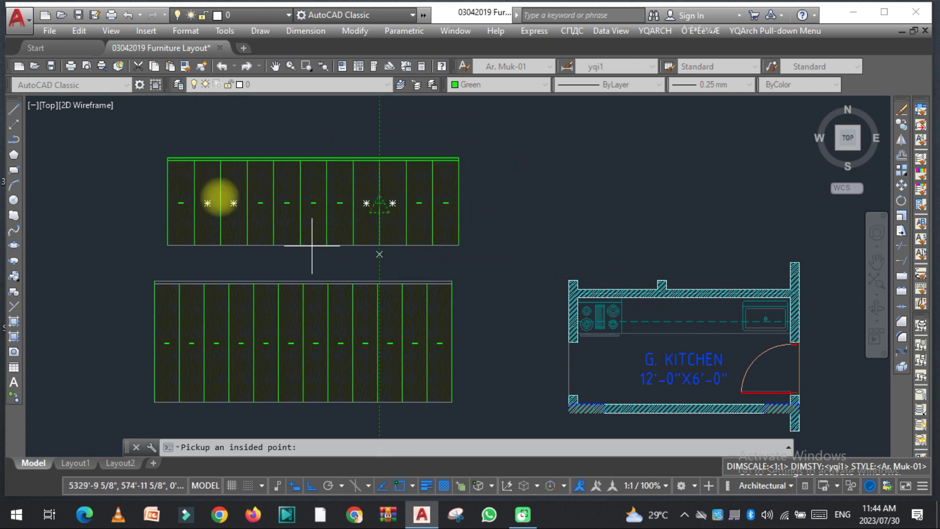
click(199, 169)
key(Escape)
scroll(308, 235, down, 2)
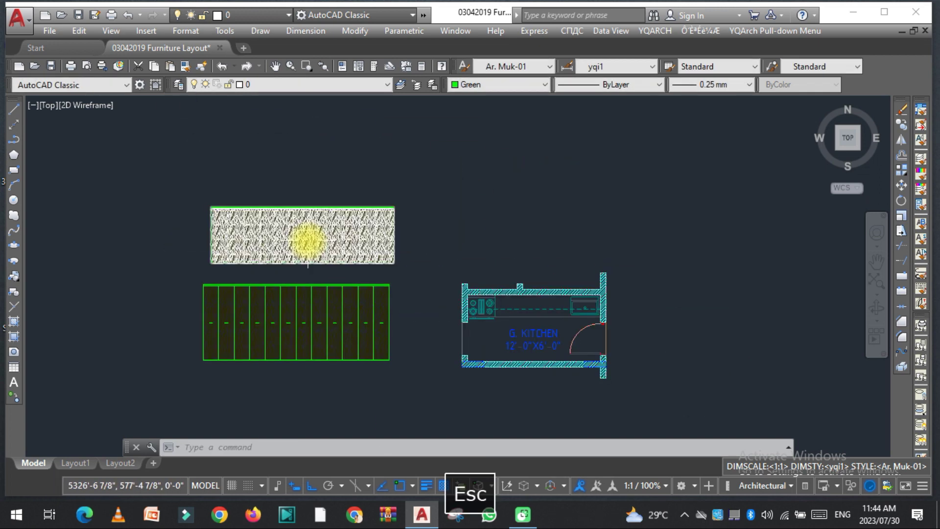
text(GZE)
key(space)
Step: Switch to Cupboard Door mode and draw the elevation by two corners above the drawers
drag(432, 80, 210, 37)
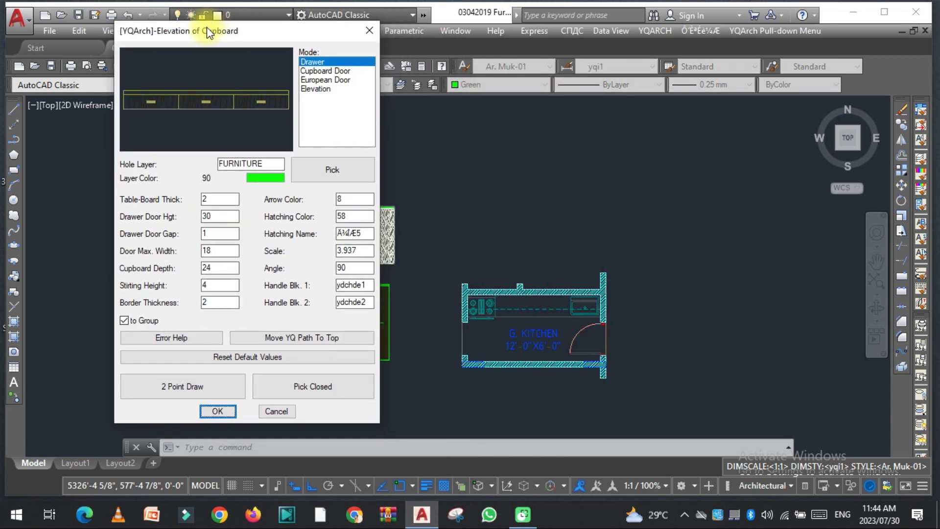
click(328, 71)
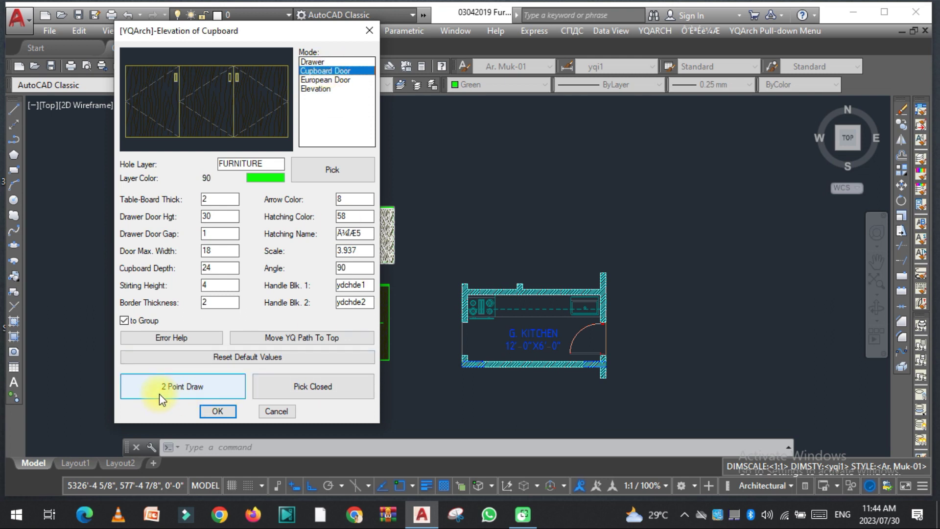
click(176, 387)
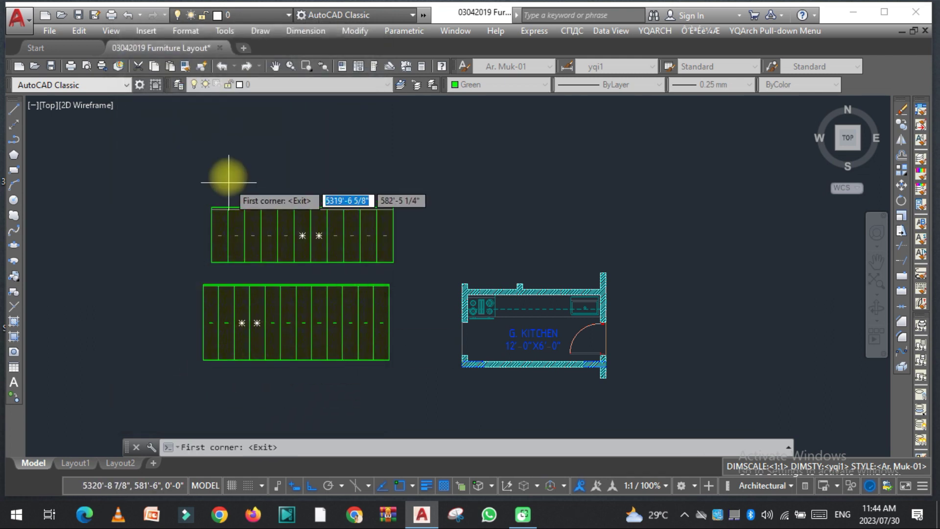
scroll(220, 172, up, 2)
click(193, 138)
click(384, 219)
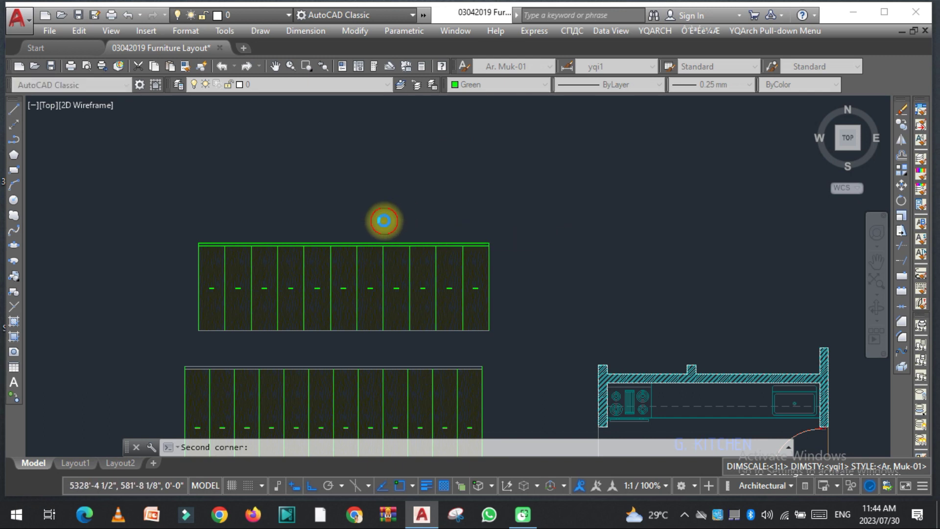
click(285, 146)
Step: End the elevation command and select the new eight-panel cupboard-door elevation
scroll(295, 138, up, 2)
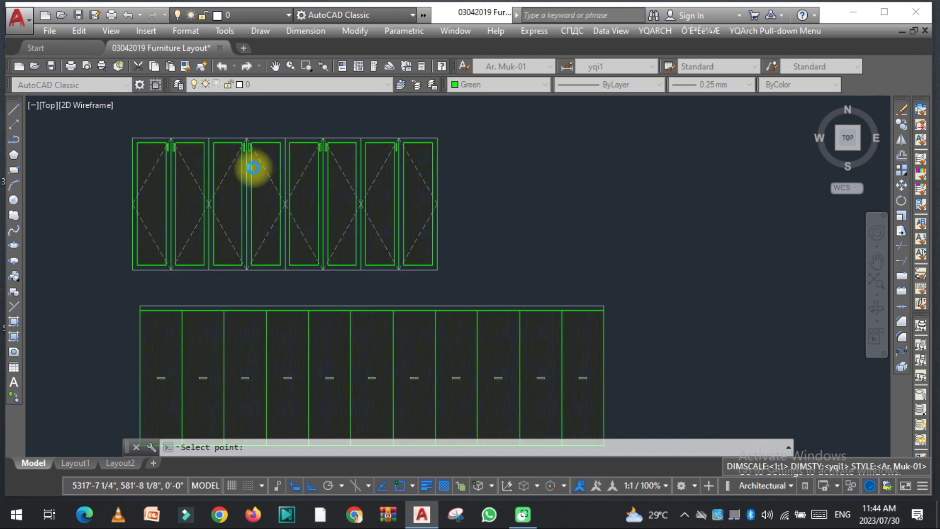
scroll(253, 167, up, 2)
key(space)
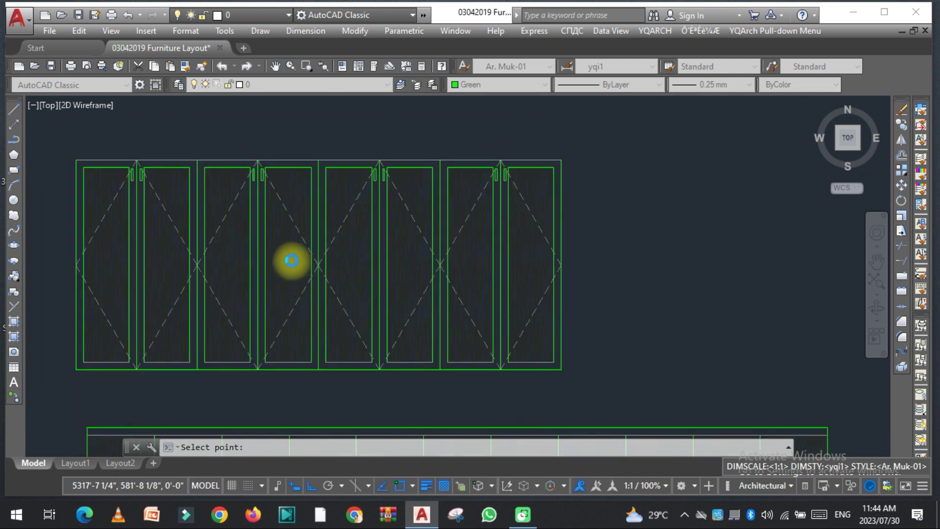
scroll(291, 267, down, 6)
scroll(283, 216, up, 2)
scroll(283, 217, up, 3)
key(Escape)
scroll(259, 267, down, 3)
click(309, 237)
key(space)
key(Escape)
Step: Draw a rectangle above the first cupboard-door elevation
text(r)
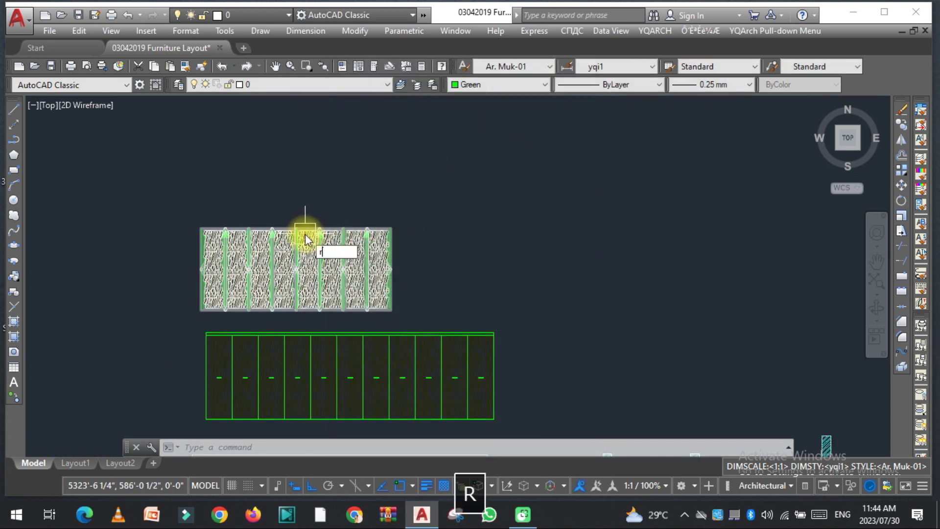
text(ec)
key(space)
click(199, 112)
click(393, 209)
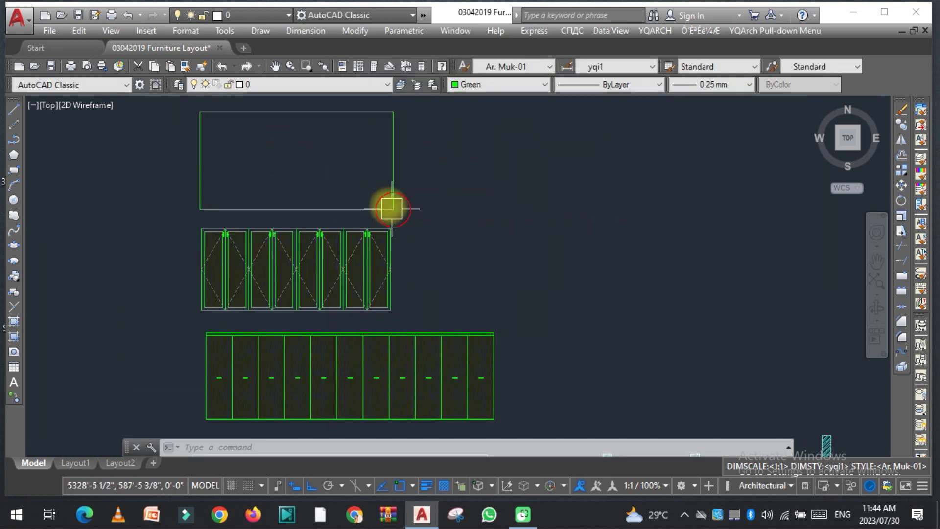
key(Escape)
Step: Fill the rectangle with a second cupboard-door elevation using GZE Pick Closed
text(gze)
key(space)
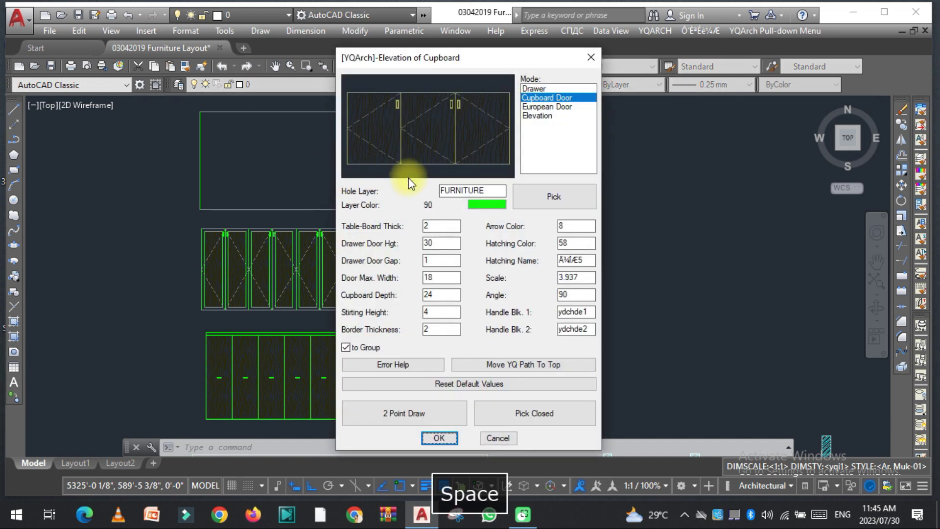
drag(389, 60, 180, 36)
click(307, 387)
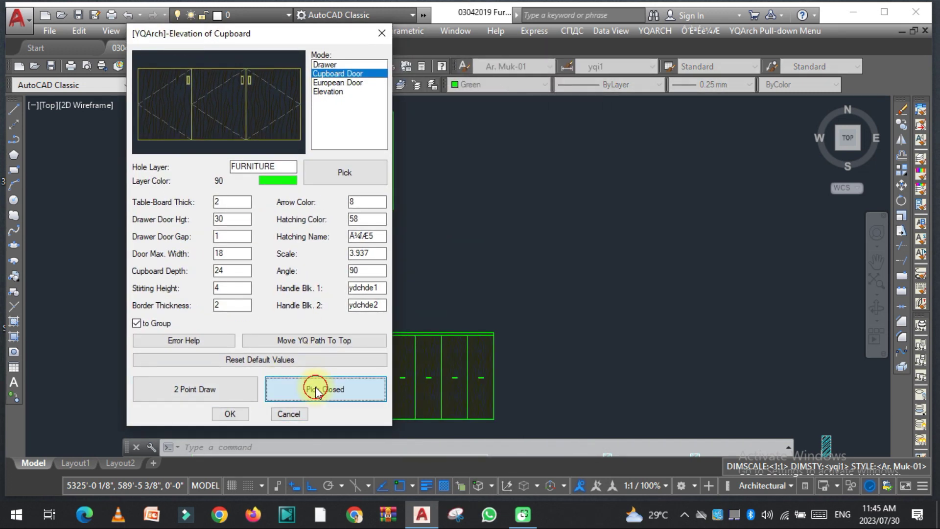
click(284, 150)
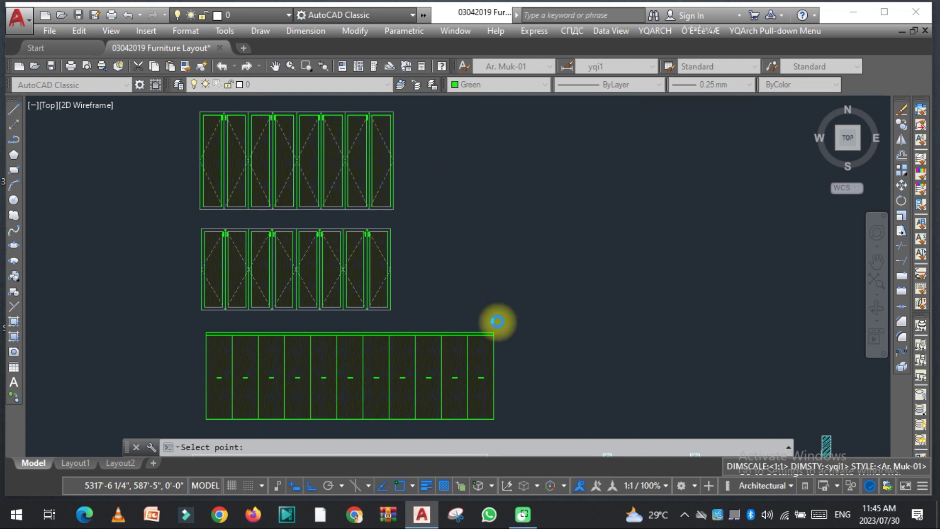
scroll(372, 265, down, 5)
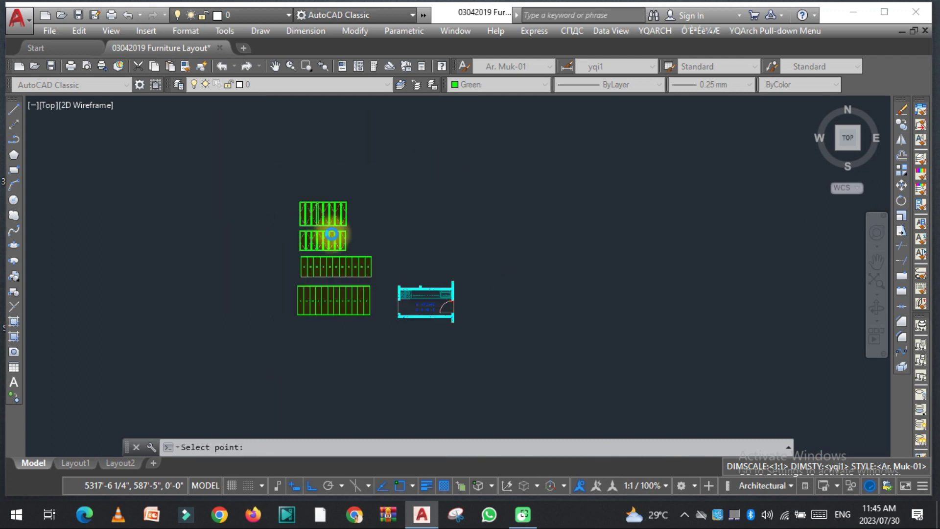
scroll(369, 287, up, 5)
key(space)
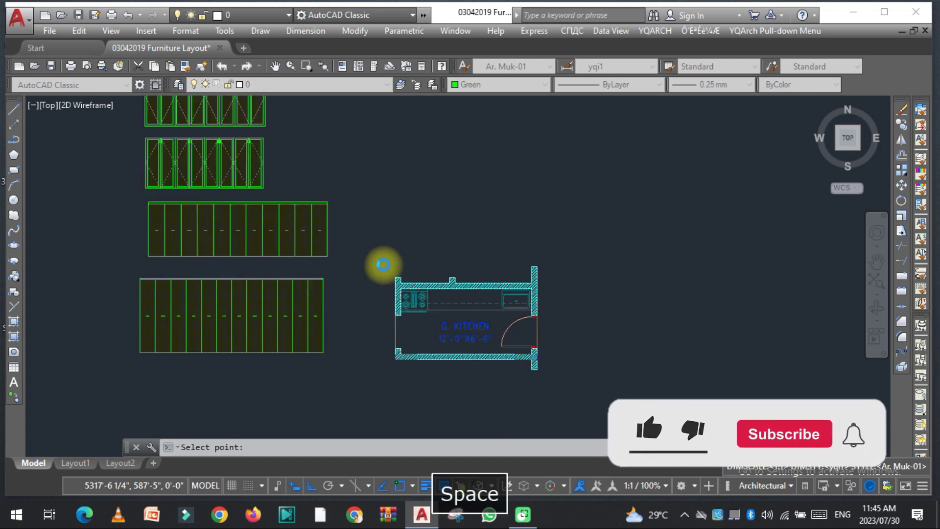
scroll(303, 308, down, 4)
scroll(343, 365, up, 4)
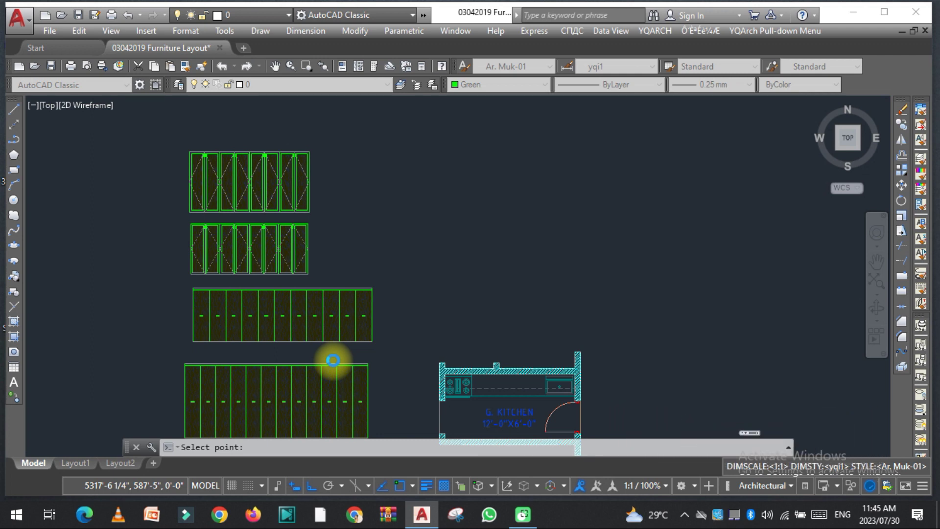
scroll(337, 352, up, 2)
scroll(300, 279, down, 4)
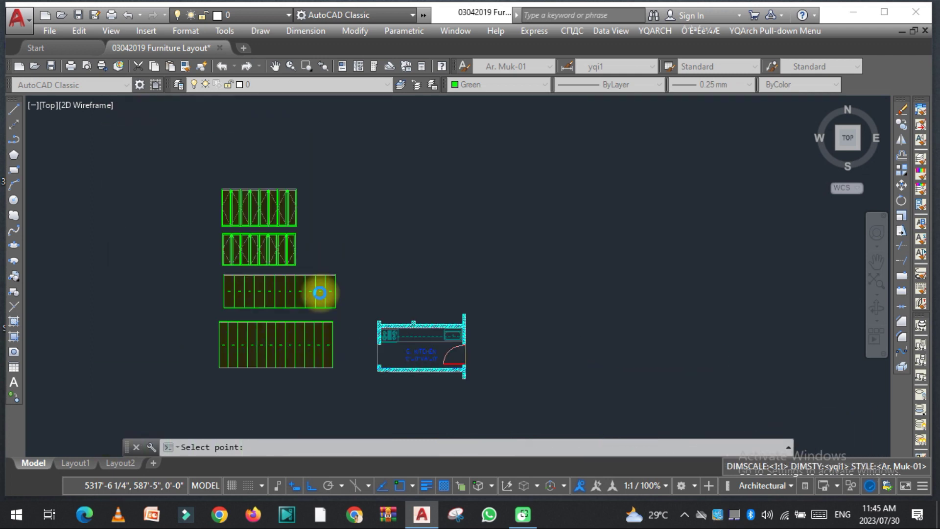
scroll(330, 299, up, 2)
key(Escape)
drag(466, 64, 207, 47)
Step: Switch to European Door mode and draw a six-panel framed-door elevation by two corners
click(346, 96)
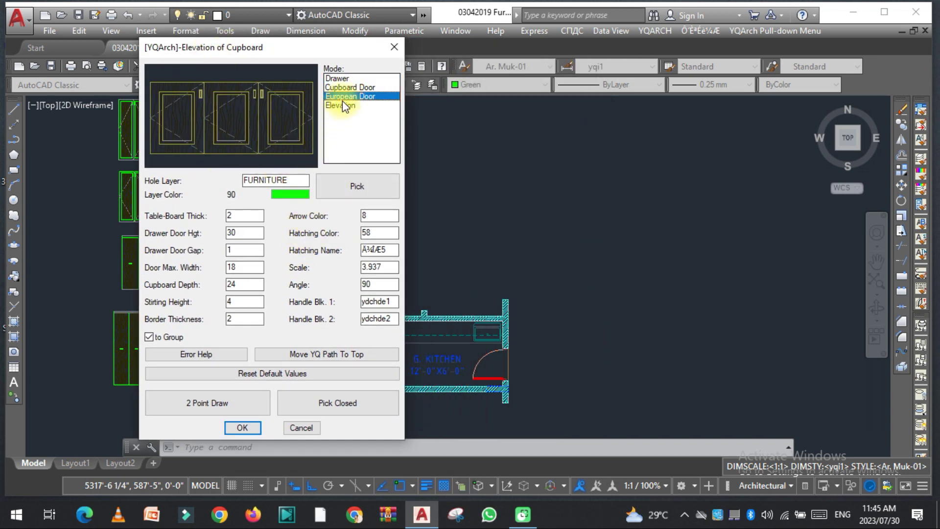
click(234, 407)
scroll(242, 193, up, 3)
click(263, 151)
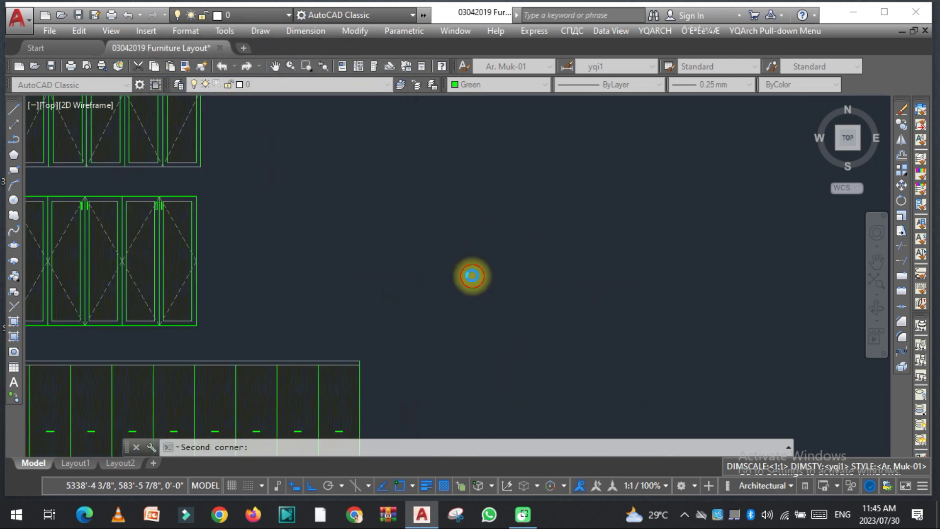
click(472, 273)
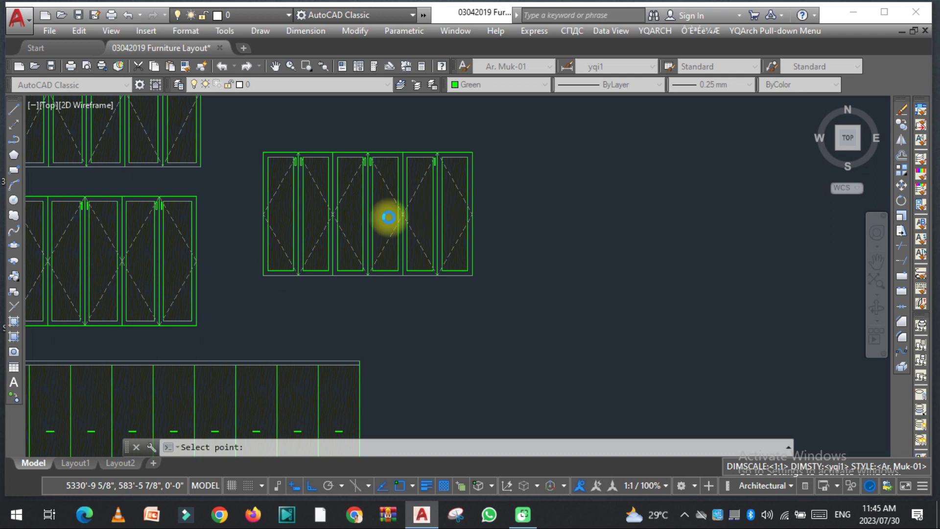
scroll(343, 309, down, 2)
scroll(351, 311, up, 4)
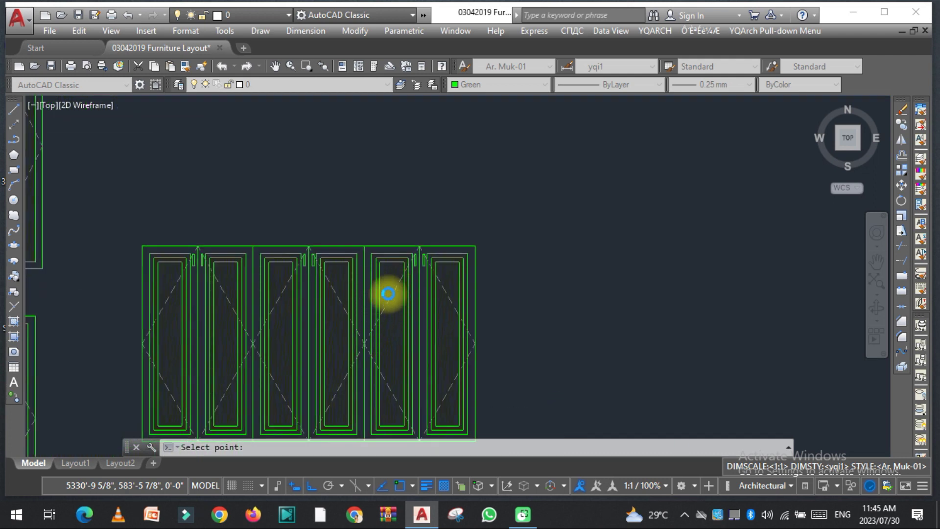
scroll(384, 295, down, 2)
scroll(368, 287, up, 5)
key(space)
scroll(378, 195, down, 2)
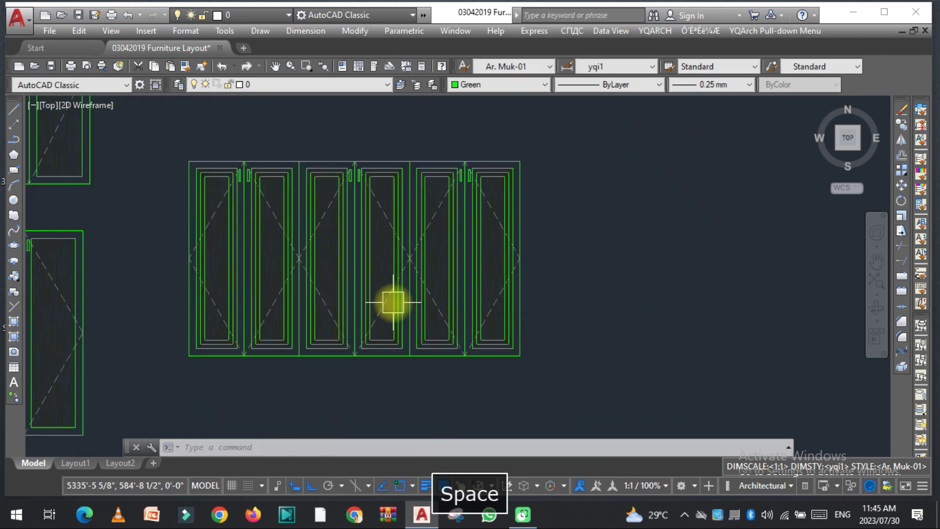
Step: Set board thickness 3, drawer door height 48, drawer door gap 3 and door max width 24
key(Escape)
text(Gz)
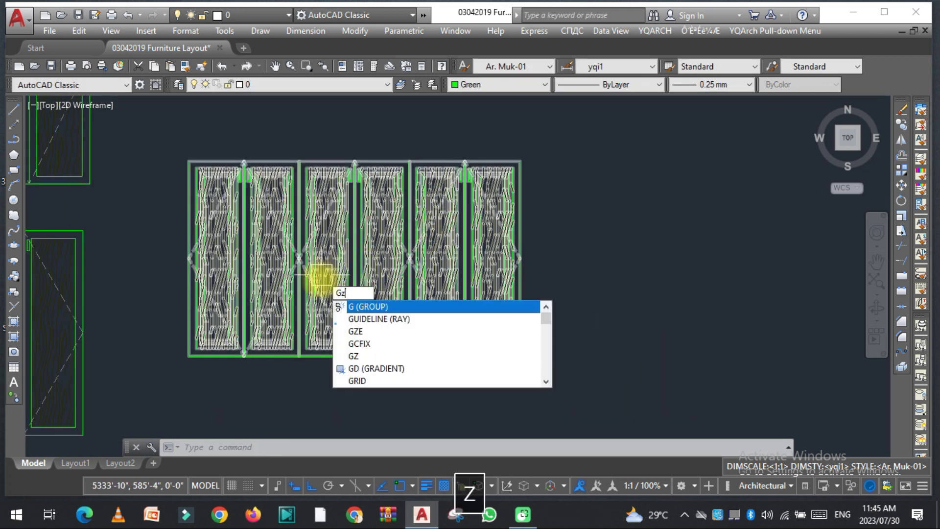
key(space)
drag(447, 57, 245, 57)
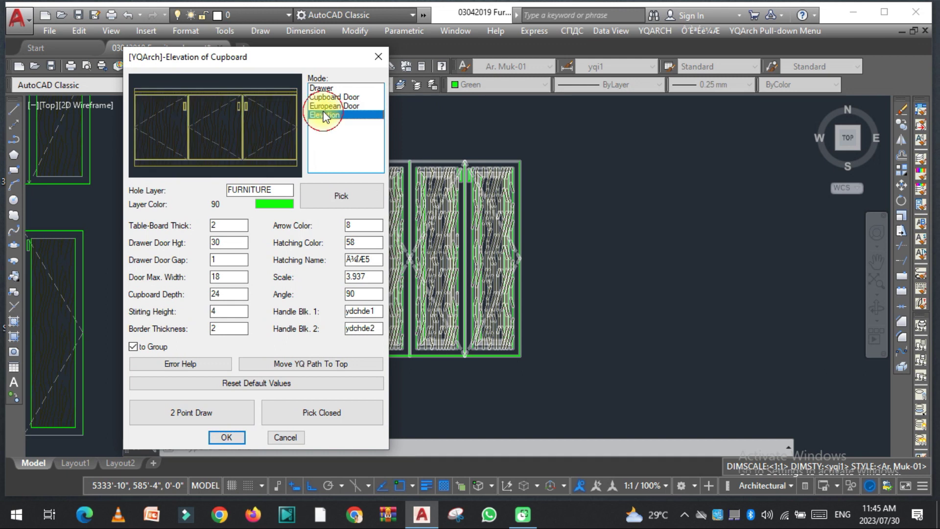
double_click(227, 227)
text(3)
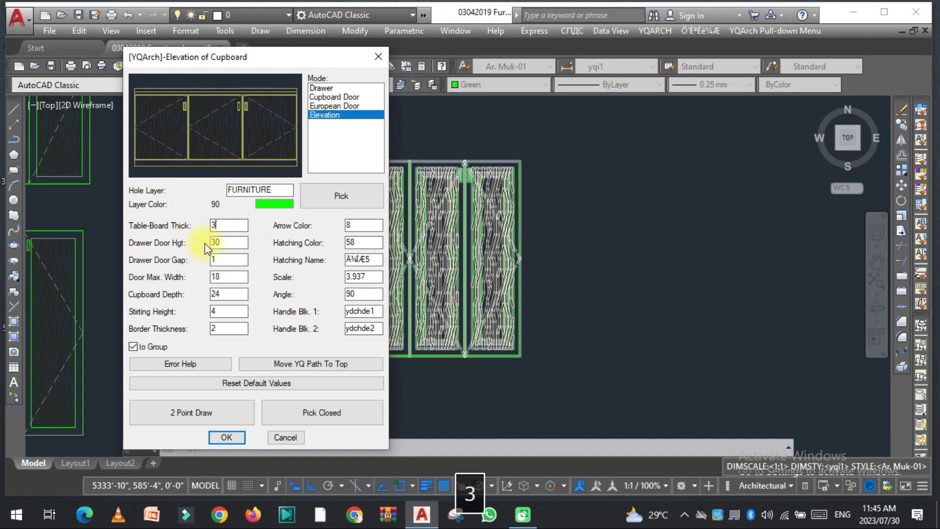
double_click(239, 244)
text(48)
double_click(226, 261)
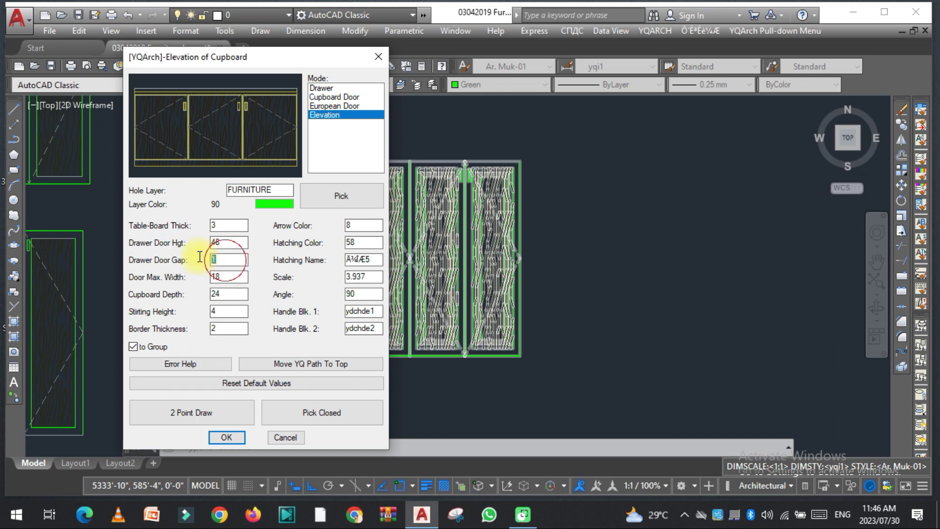
text(3)
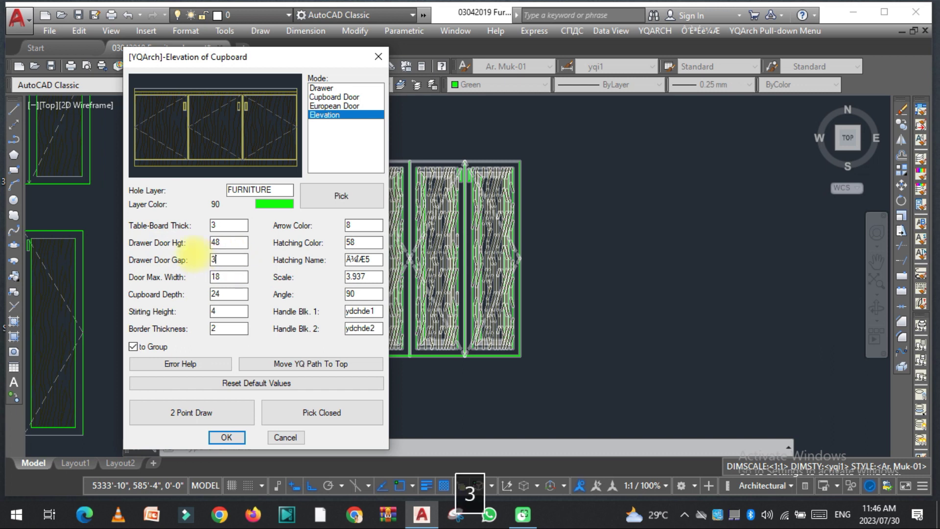
click(231, 282)
text(24)
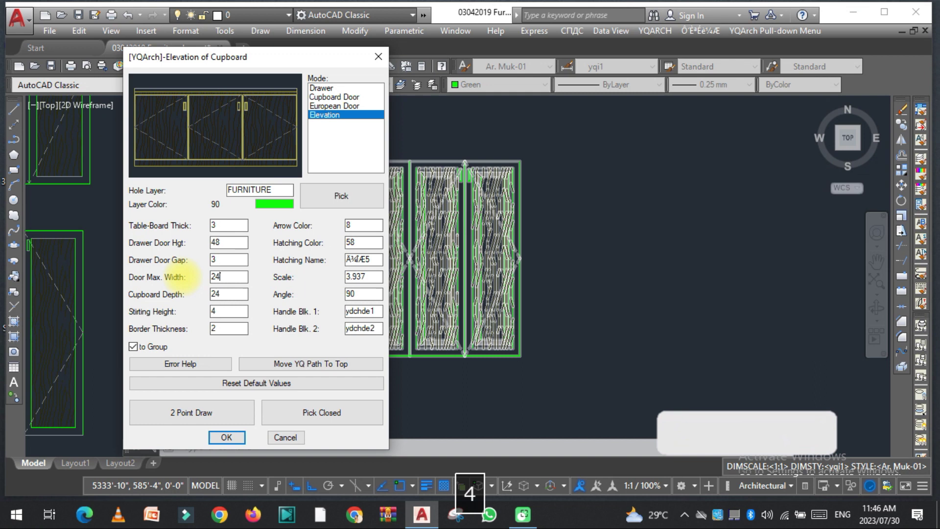
Step: Set the elevation layer colour to red, colour 10
click(274, 204)
click(199, 202)
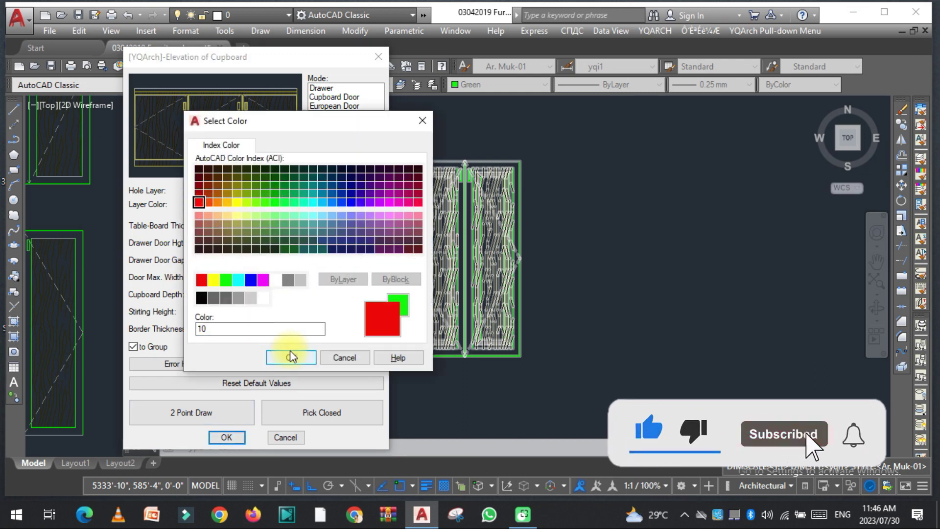
click(291, 357)
Step: Start a two-corner cupboard elevation, then cancel it after the first corner
click(214, 413)
scroll(278, 204, up, 5)
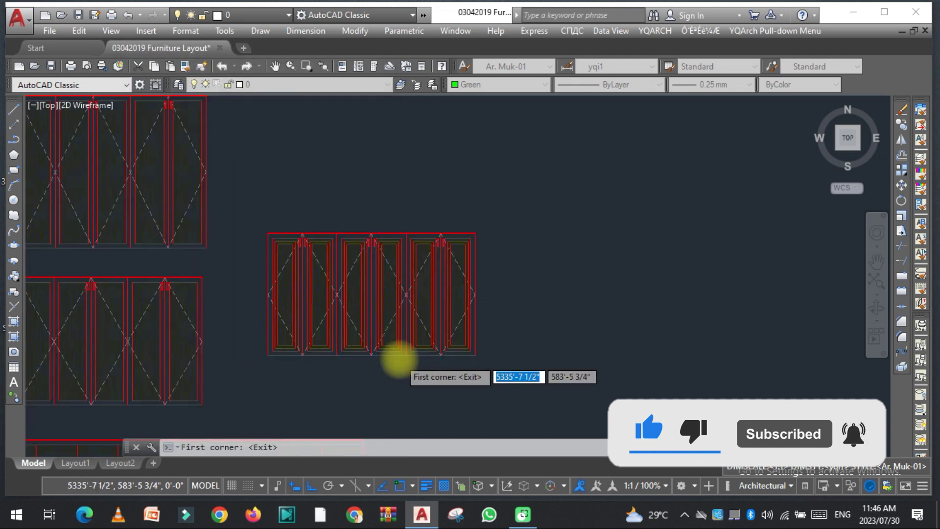
click(341, 147)
scroll(420, 279, down, 5)
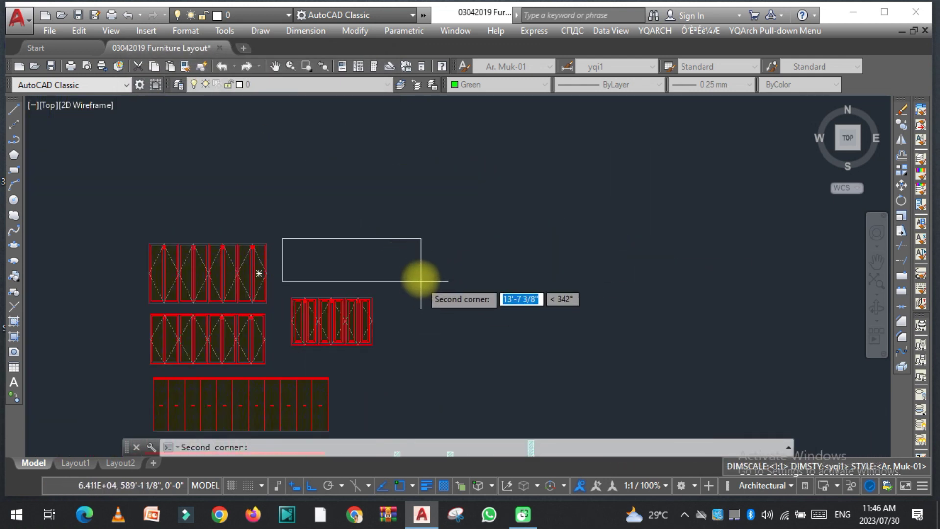
scroll(357, 248, up, 4)
key(Escape)
Step: Zoom the view onto the G. KITCHEN plan
scroll(389, 256, down, 4)
scroll(443, 266, up, 3)
scroll(300, 268, up, 4)
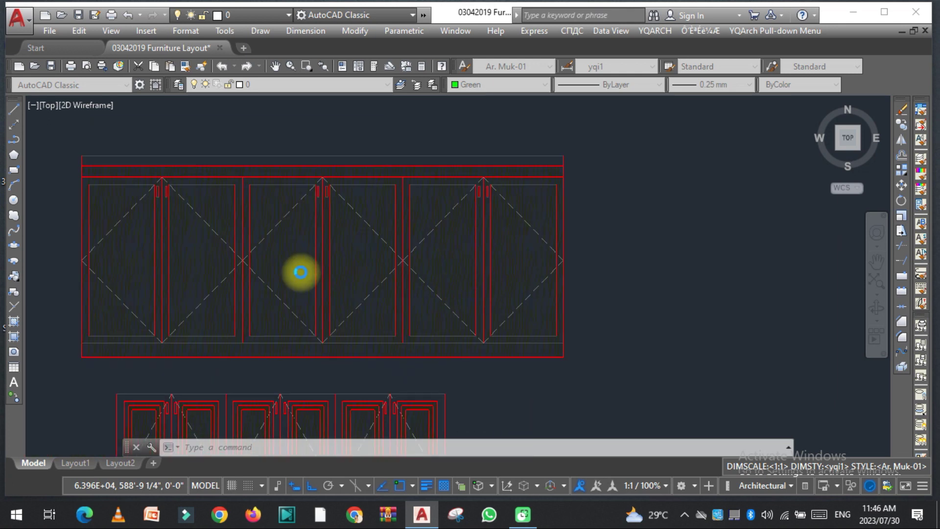
scroll(447, 288, down, 4)
scroll(383, 295, up, 3)
scroll(383, 295, up, 3)
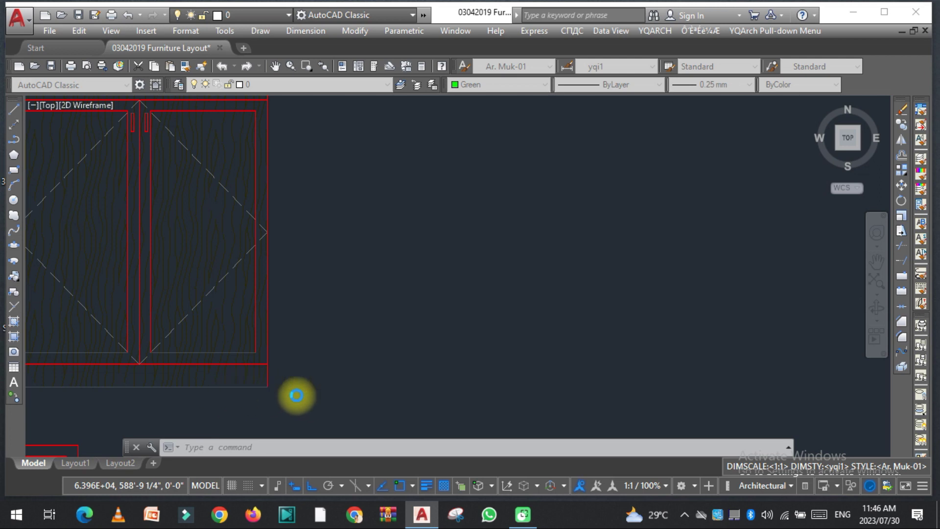
scroll(263, 385, up, 2)
scroll(221, 120, down, 2)
scroll(336, 266, up, 2)
scroll(303, 285, down, 4)
scroll(304, 285, up, 5)
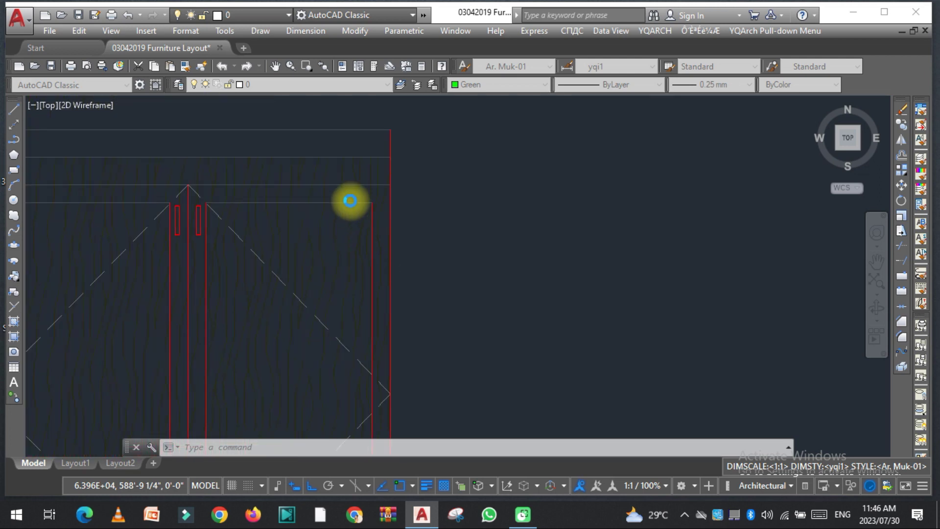
scroll(365, 178, down, 4)
scroll(299, 250, down, 4)
Step: Reopen and dismiss the cupboard elevation settings, leaving no command running
key(Escape)
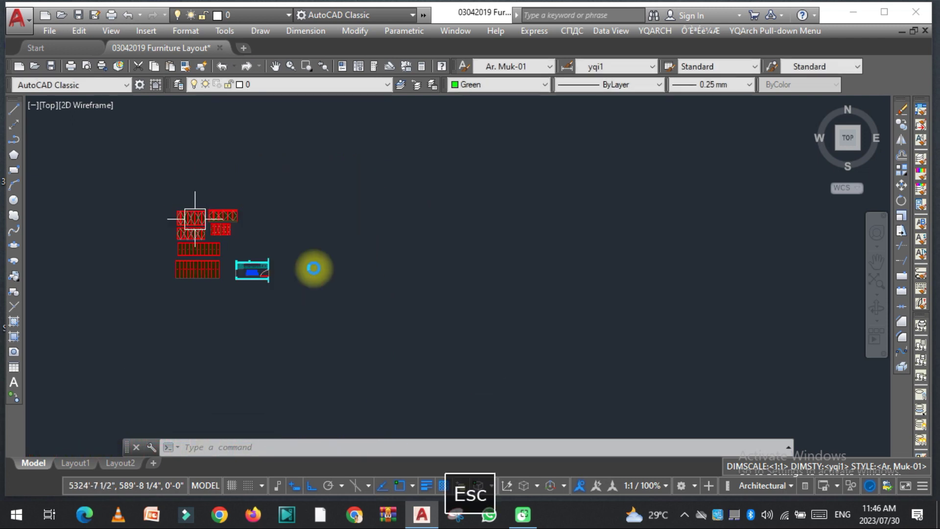
key(space)
key(Escape)
scroll(246, 279, up, 4)
scroll(342, 151, up, 3)
key(Escape)
Step: Draw a green AAW curved arrow across the kitchen floor, sweeping toward the sink side
scroll(248, 246, up, 2)
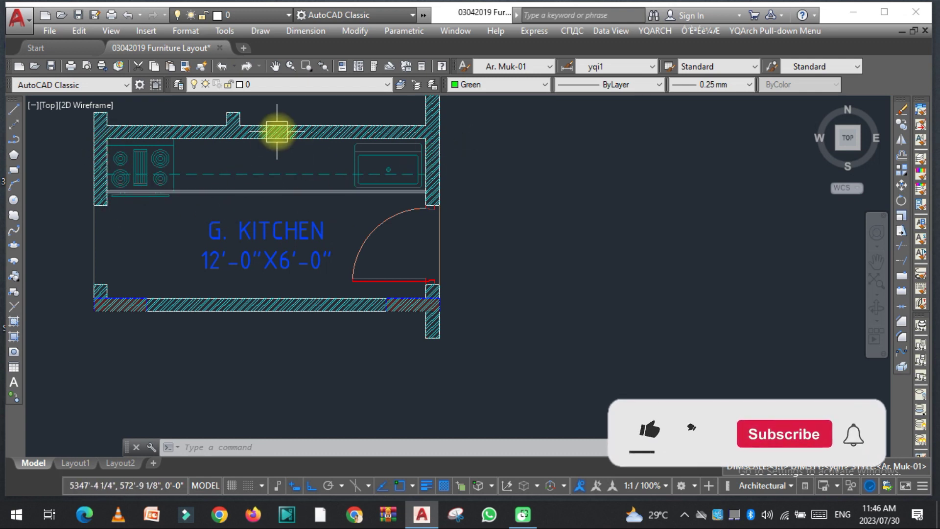
key(Escape)
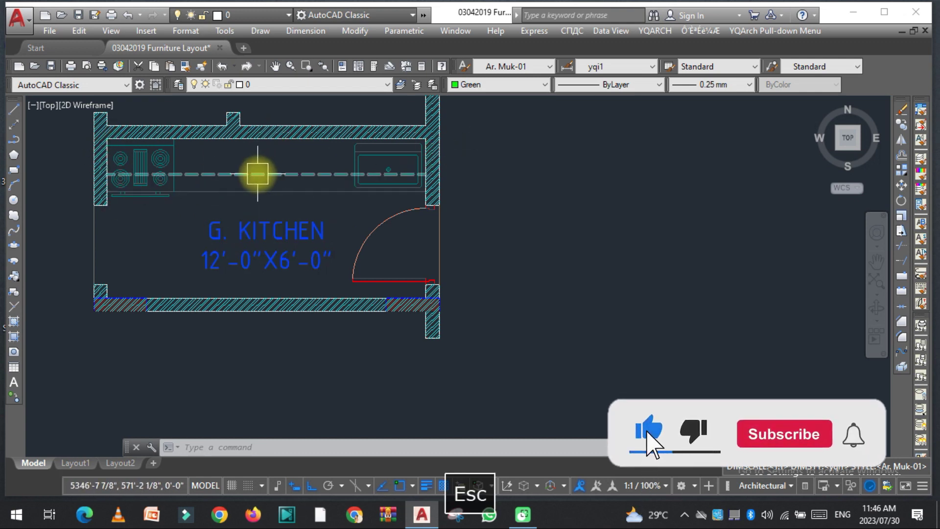
text(aaw)
key(space)
click(361, 207)
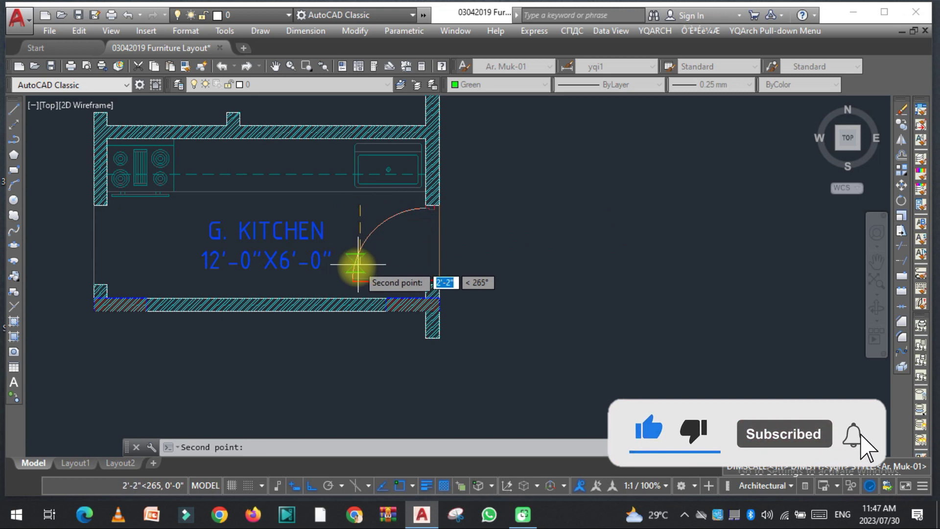
click(360, 279)
click(210, 351)
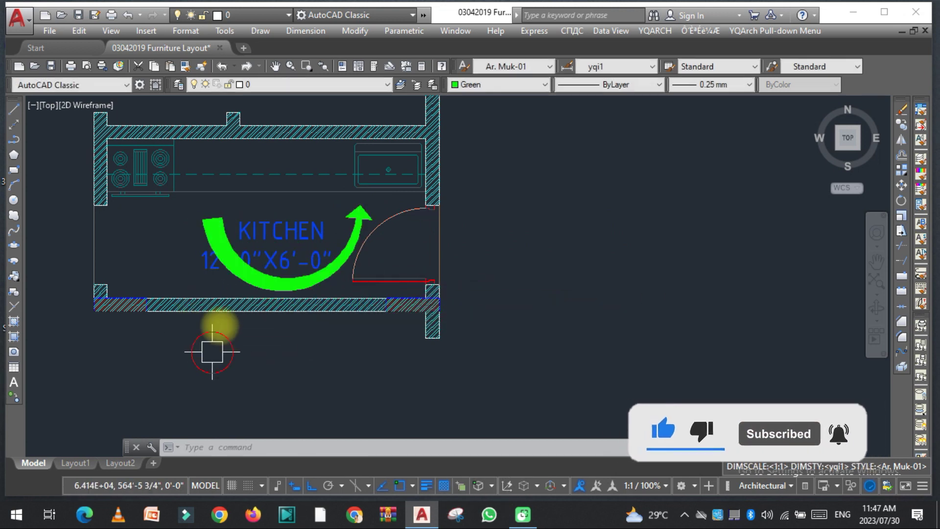
key(Escape)
scroll(294, 182, down, 3)
key(Escape)
scroll(294, 175, up, 2)
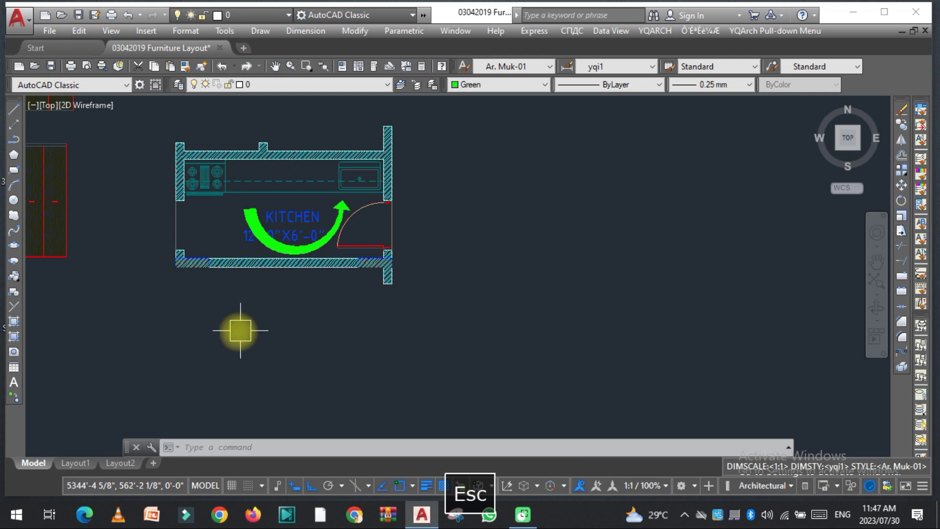
Step: Draw the left vertical guide line down from the kitchen plan's left corner
key(space)
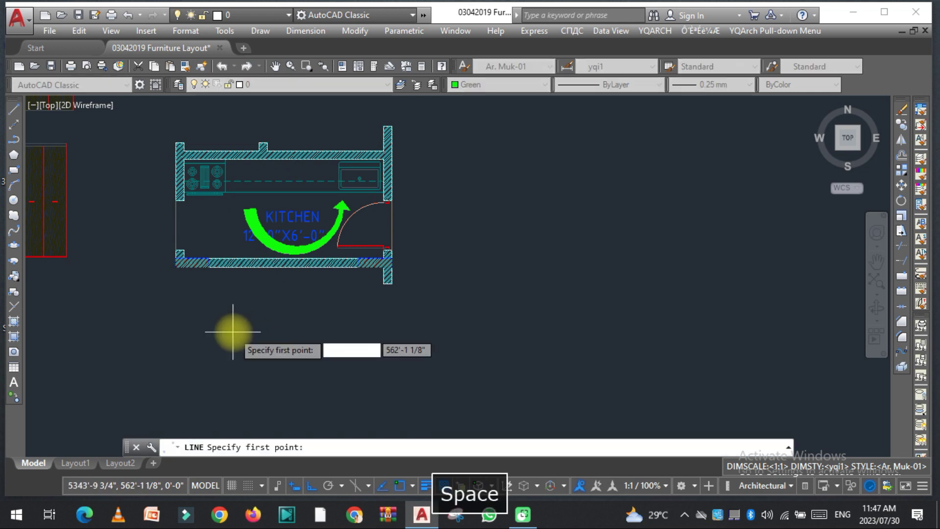
click(188, 203)
key(space)
scroll(185, 220, up, 2)
key(space)
click(185, 151)
scroll(192, 242, down, 3)
key(space)
scroll(330, 155, up, 3)
Step: Draw the right vertical guide line from the hatched kitchen corner down below the plan
key(space)
scroll(342, 155, up, 2)
click(358, 160)
scroll(358, 160, down, 5)
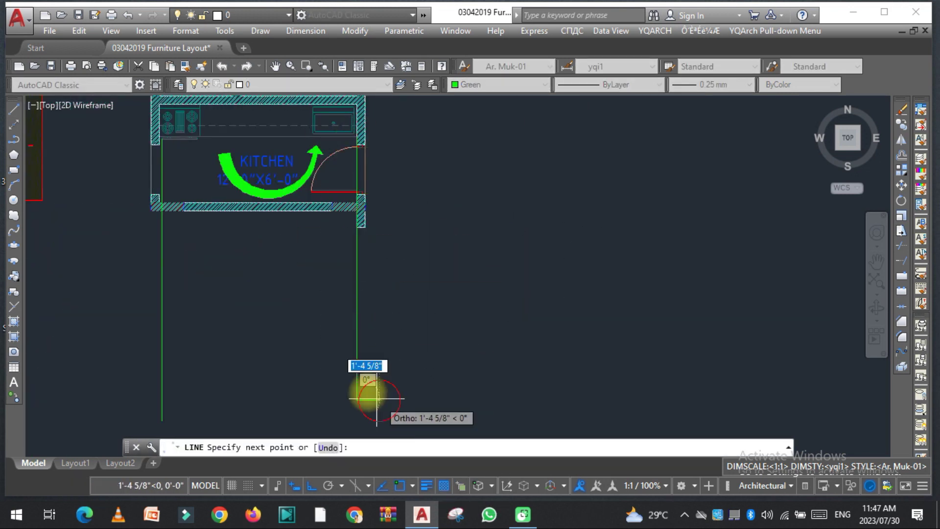
click(357, 399)
key(space)
Step: Start a DLI linear dimension between the two guide lines, then cancel it
text(dli)
key(space)
click(159, 319)
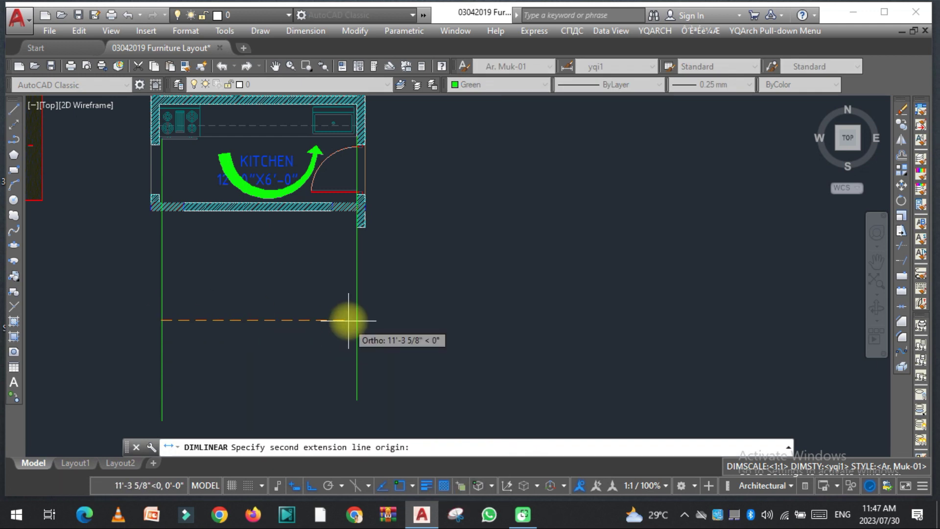
click(355, 319)
scroll(319, 324, up, 2)
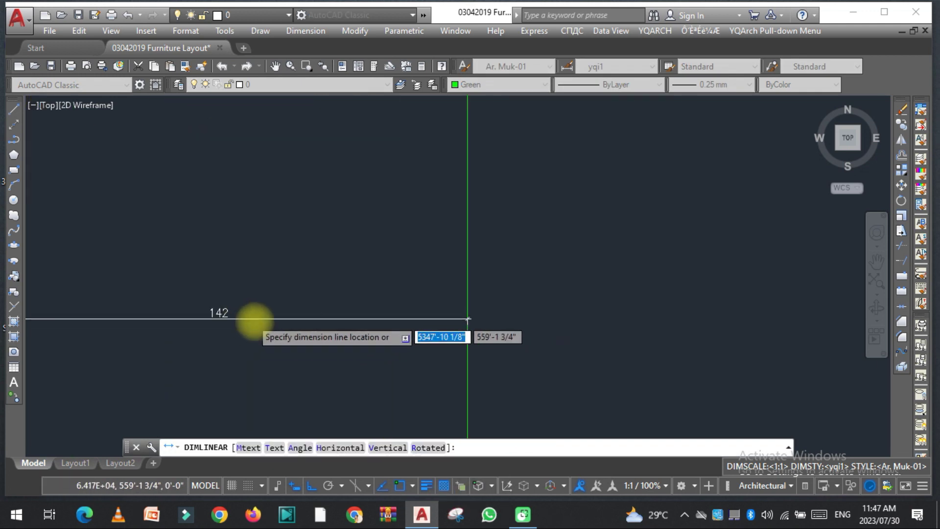
scroll(252, 319, down, 5)
key(Escape)
Step: Insert the GZE cupboard elevation with 2 Point Draw, corners between the guide lines
text(gze)
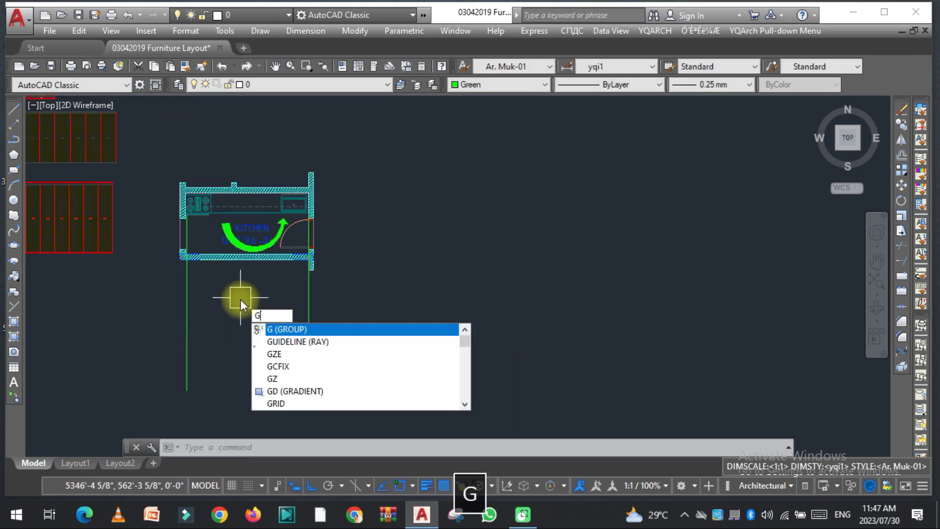
key(space)
drag(430, 61, 224, 70)
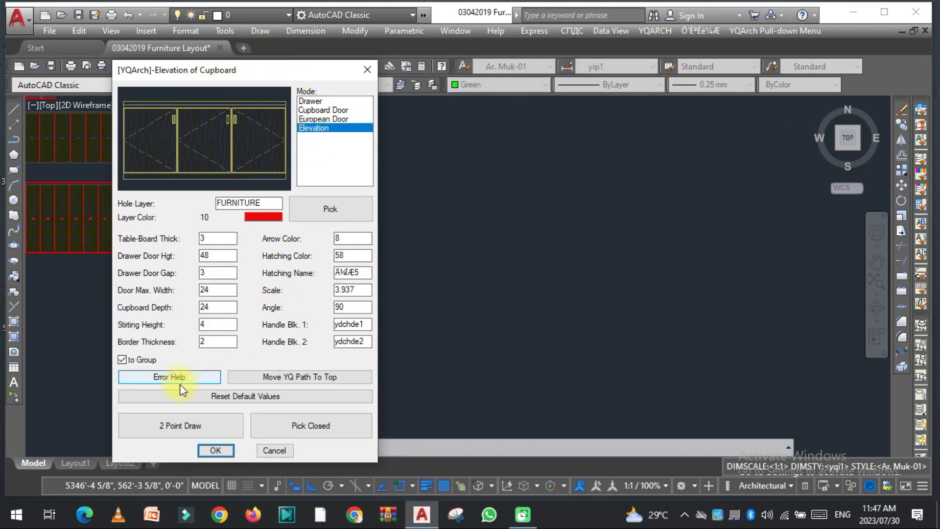
click(181, 423)
click(186, 303)
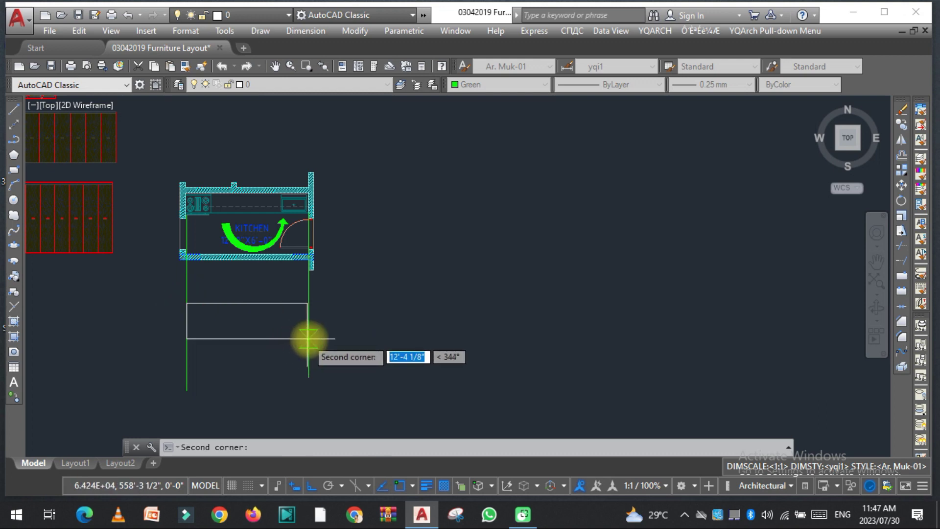
click(309, 342)
scroll(216, 347, up, 3)
scroll(235, 325, down, 3)
scroll(316, 288, up, 2)
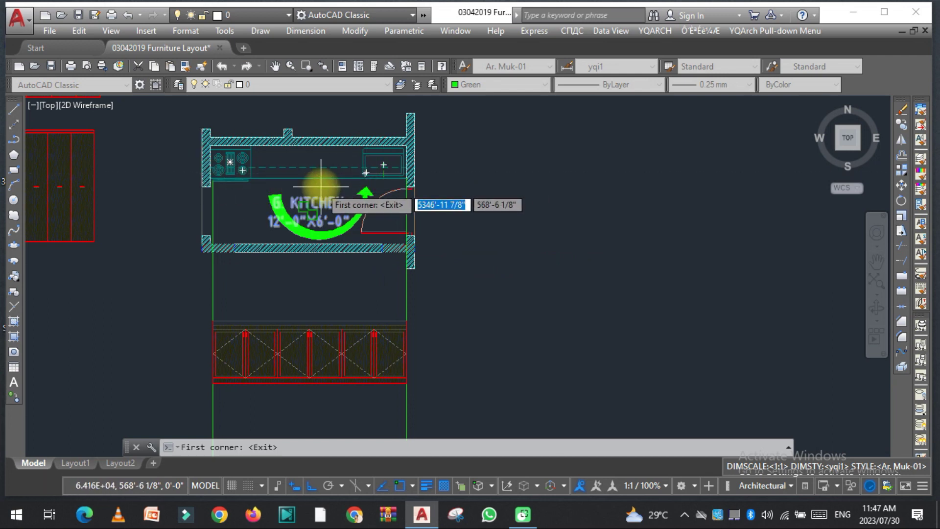
scroll(343, 201, down, 5)
scroll(387, 255, up, 3)
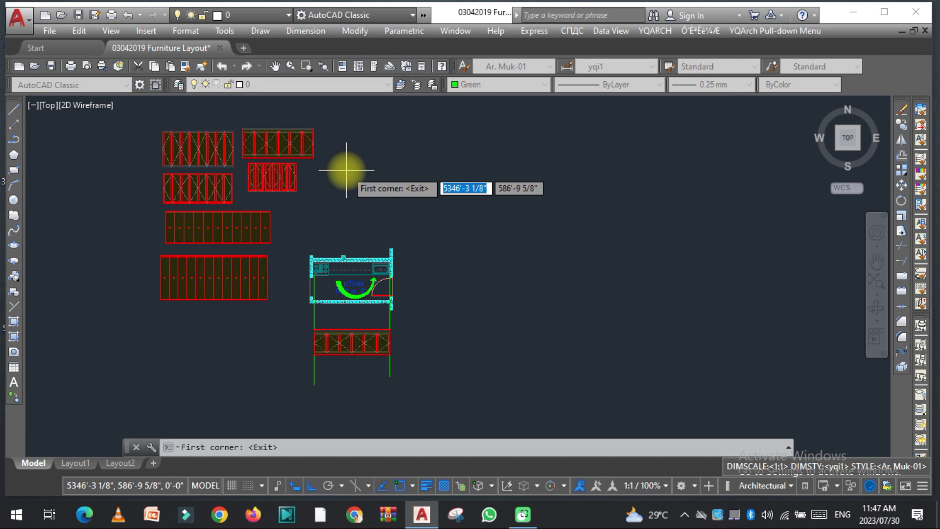